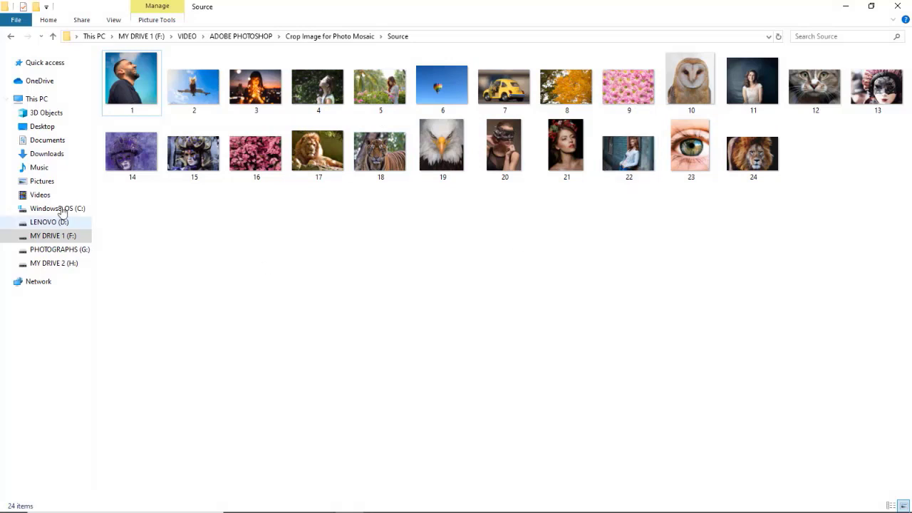
Open Contact Sheet II and reset it to defaults: 8×10 in, 300 ppi, 5 columns, 6 rows.
left_click(53, 36)
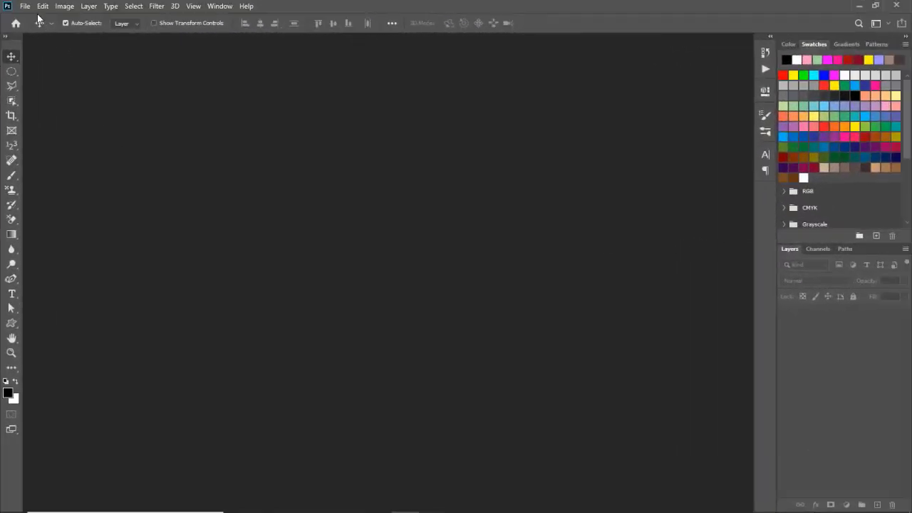
left_click(25, 8)
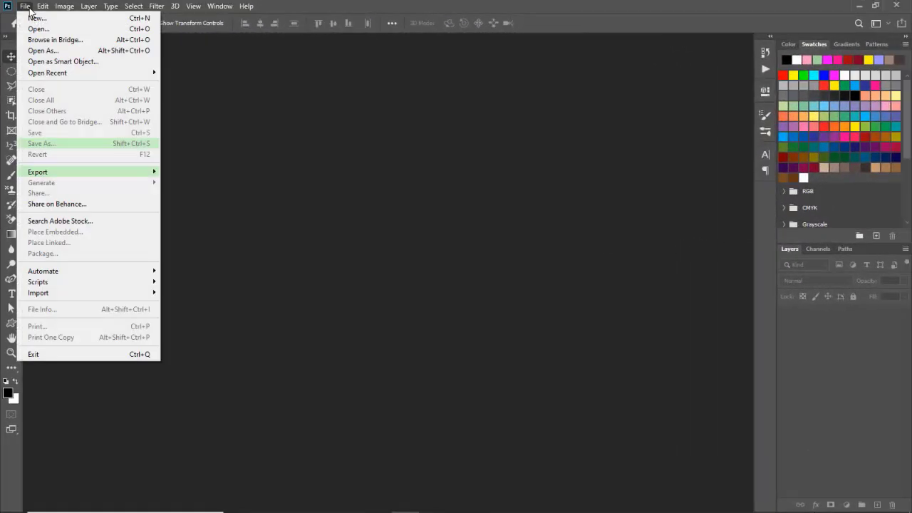
mouse_move(142, 277)
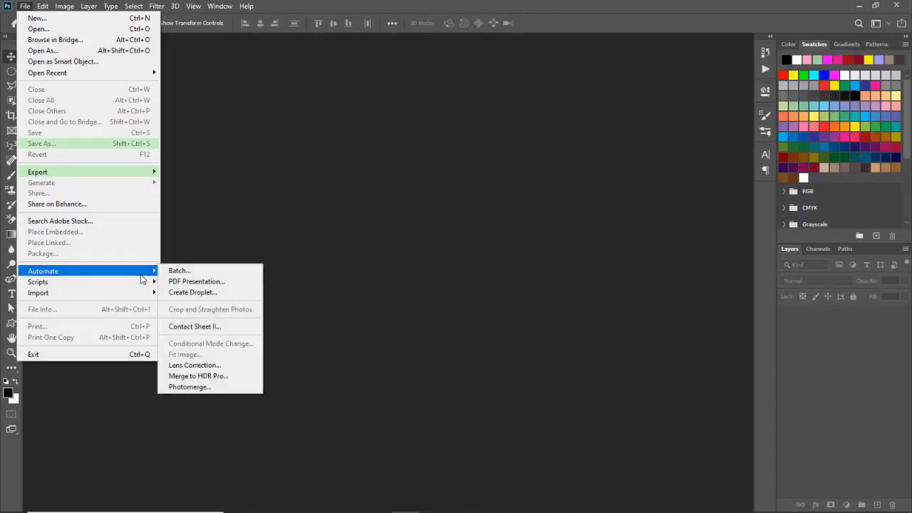
left_click(237, 328)
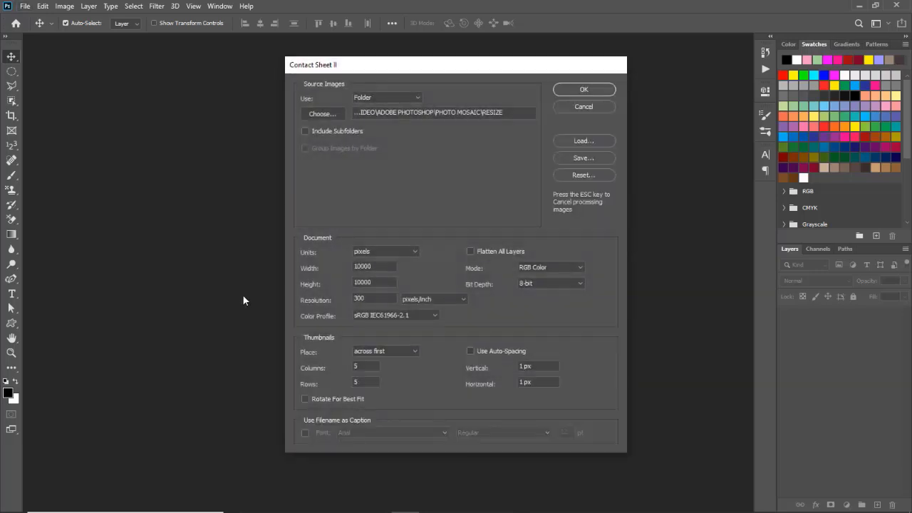
left_click(593, 178)
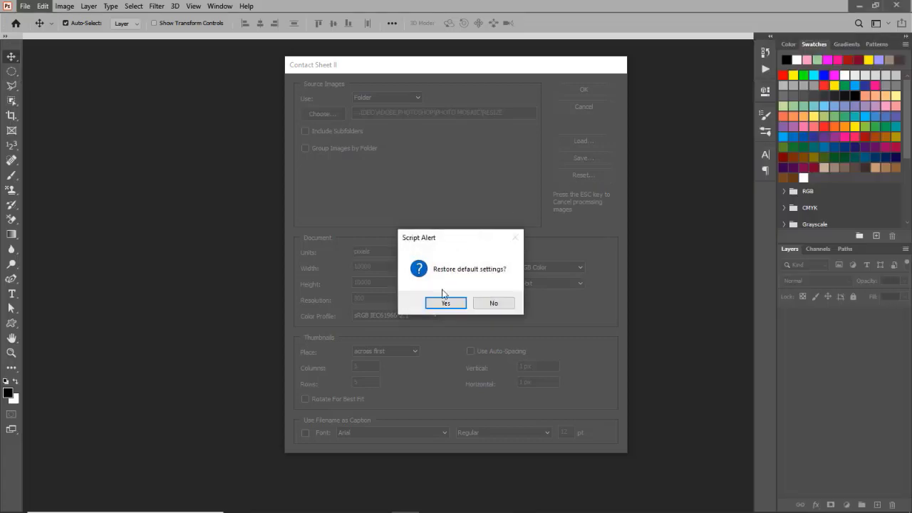
left_click(443, 304)
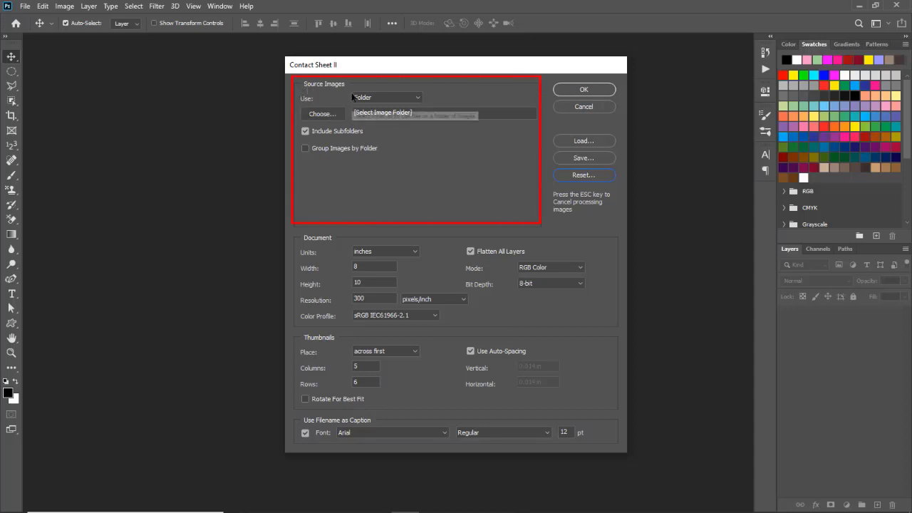
Use a folder as the source: MY DRIVE 1 > VIDEO > ADOBE PHOTOSHOP > Crop Image for Photo Mosaic > Source.
left_click(416, 100)
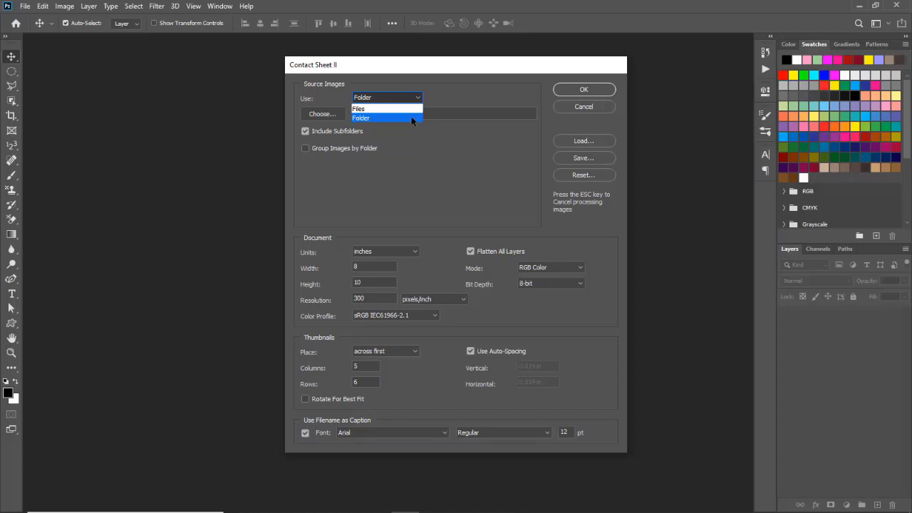
left_click(411, 117)
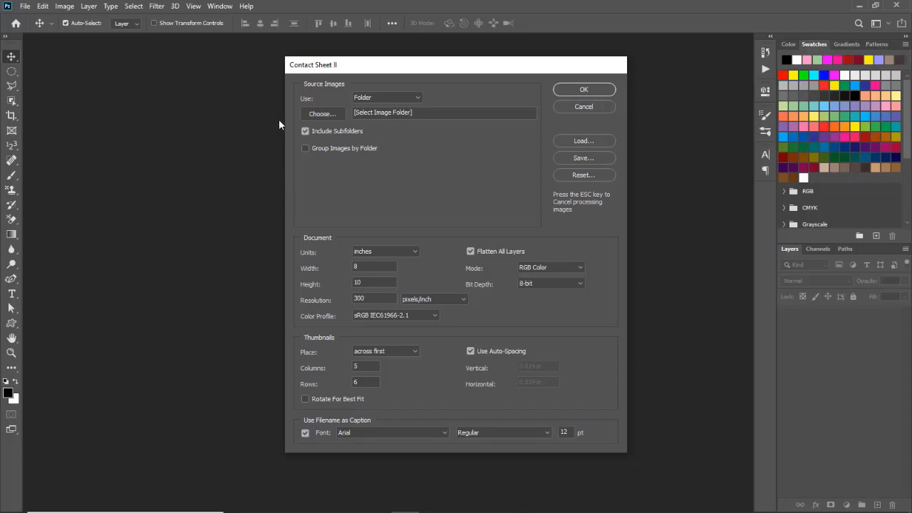
left_click(337, 116)
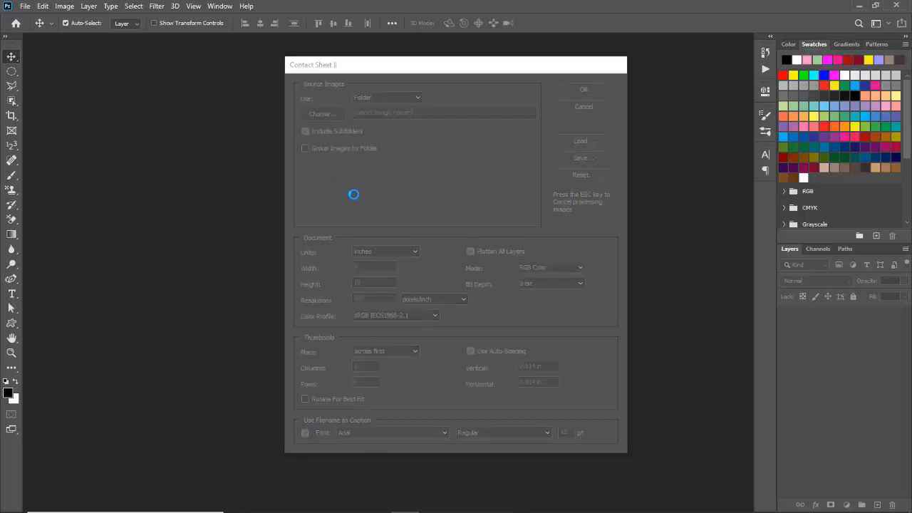
left_click(353, 277)
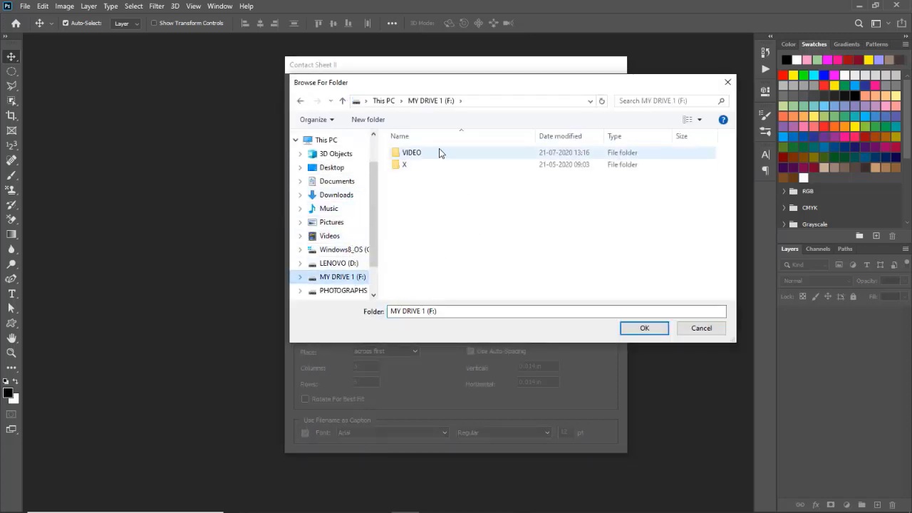
double_click(439, 153)
double_click(439, 153)
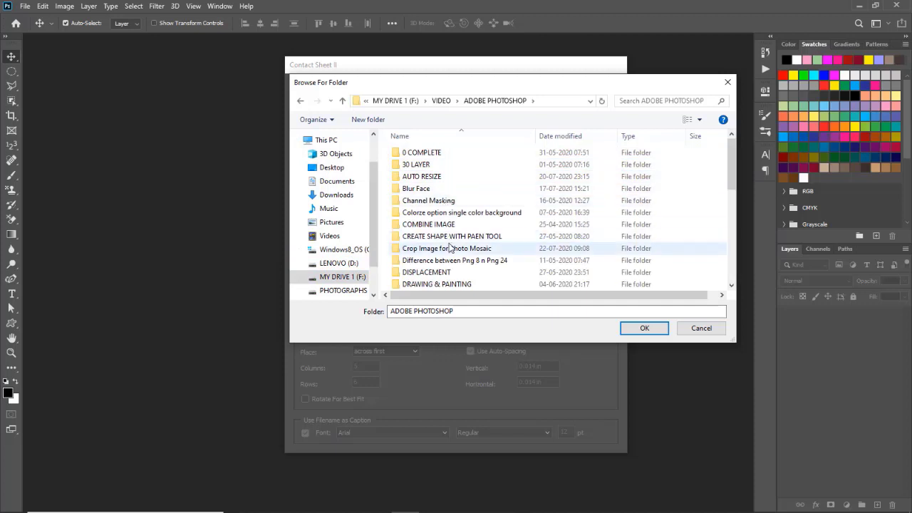
double_click(449, 248)
left_click(420, 155)
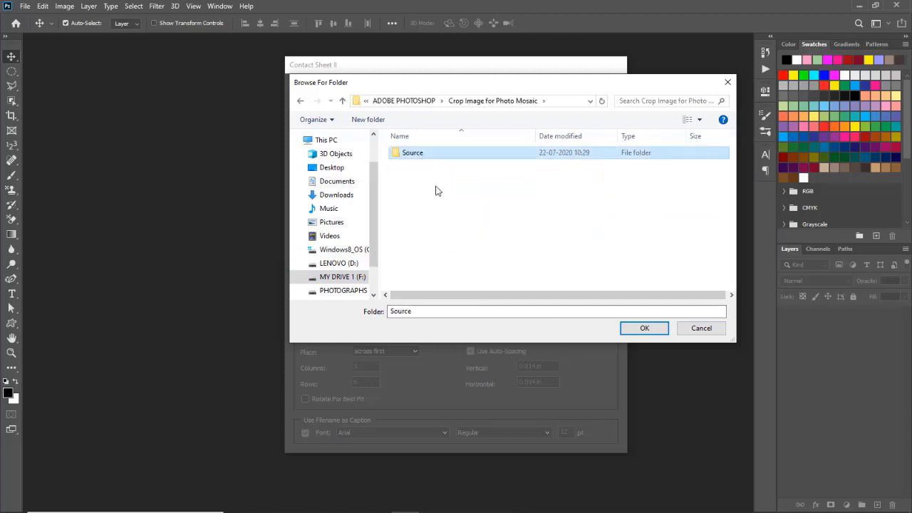
left_click(644, 327)
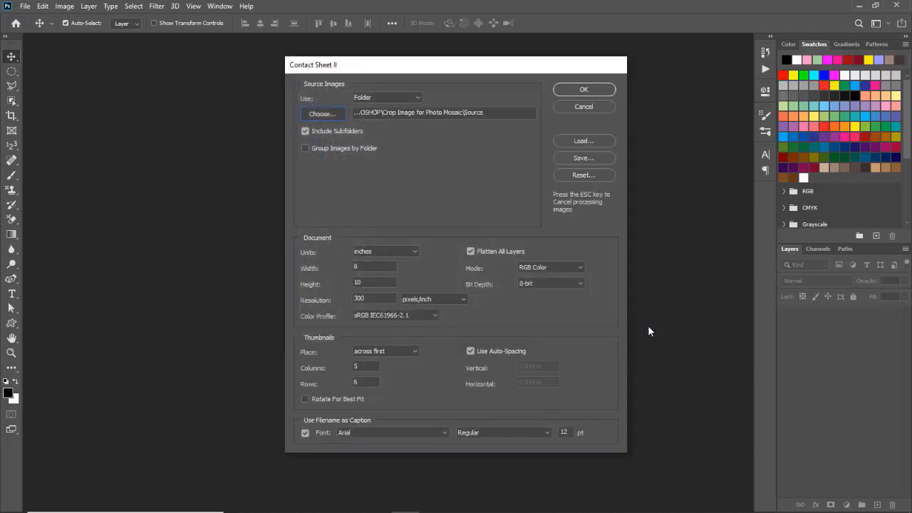
key("Tab")
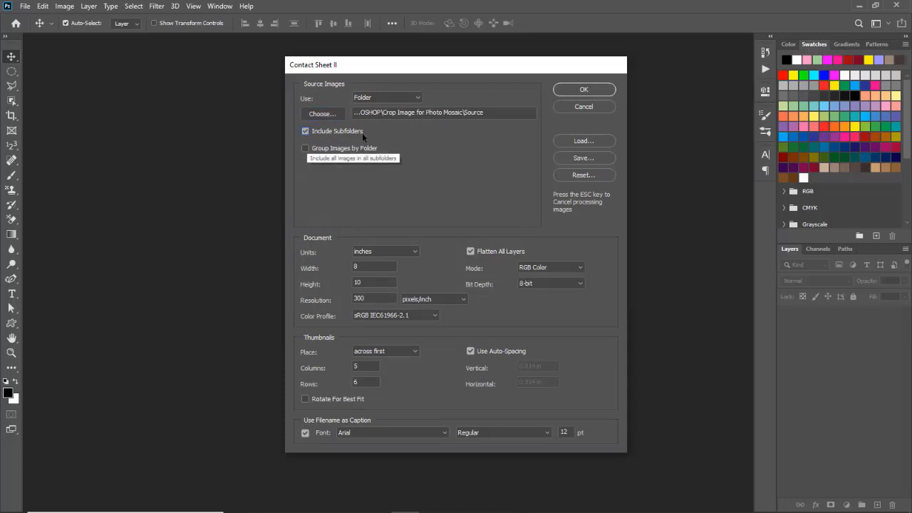
Uncheck Include Subfolders, set the sheet to 8000 × 12000 pixels, and turn off Flatten All Layers.
left_click(307, 132)
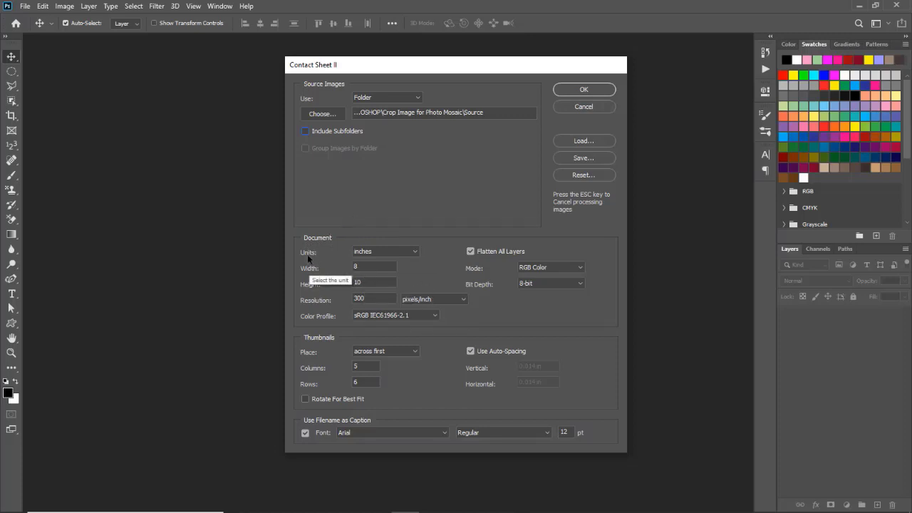
left_click(397, 251)
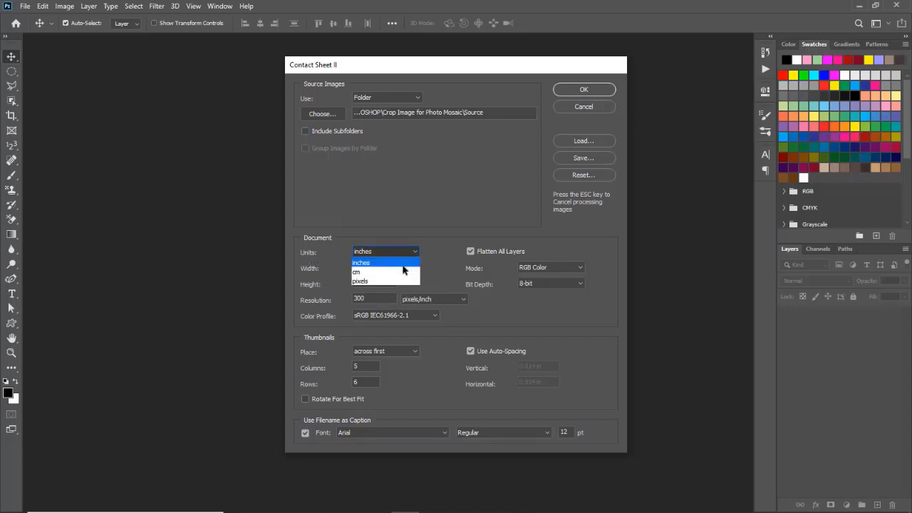
left_click(404, 282)
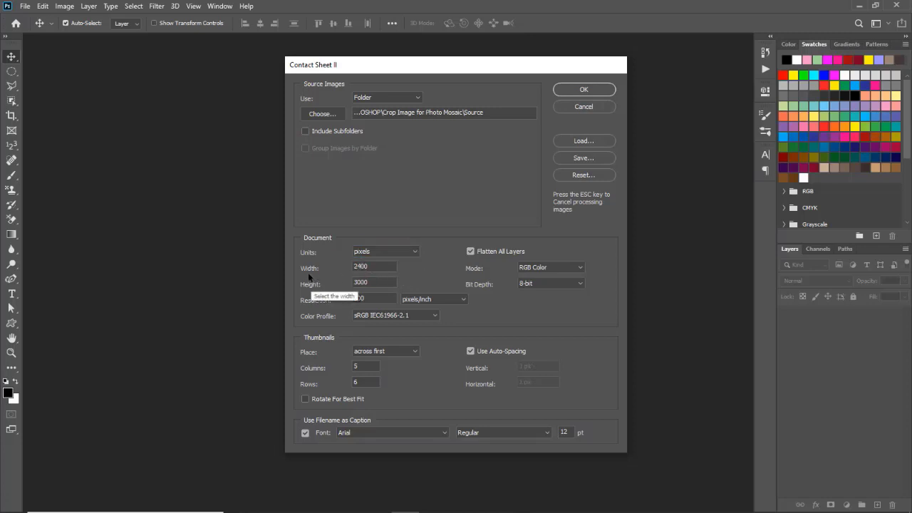
key("Tab")
type("8000")
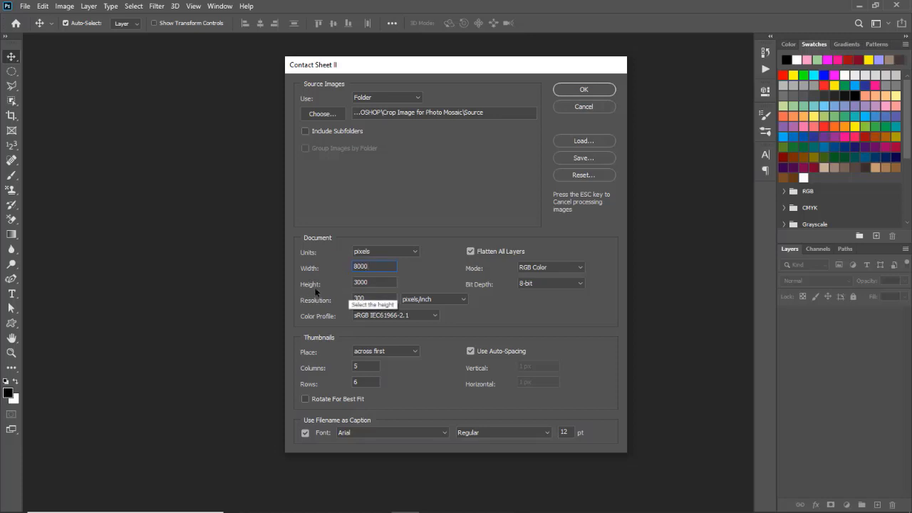
key("Tab")
type("12")
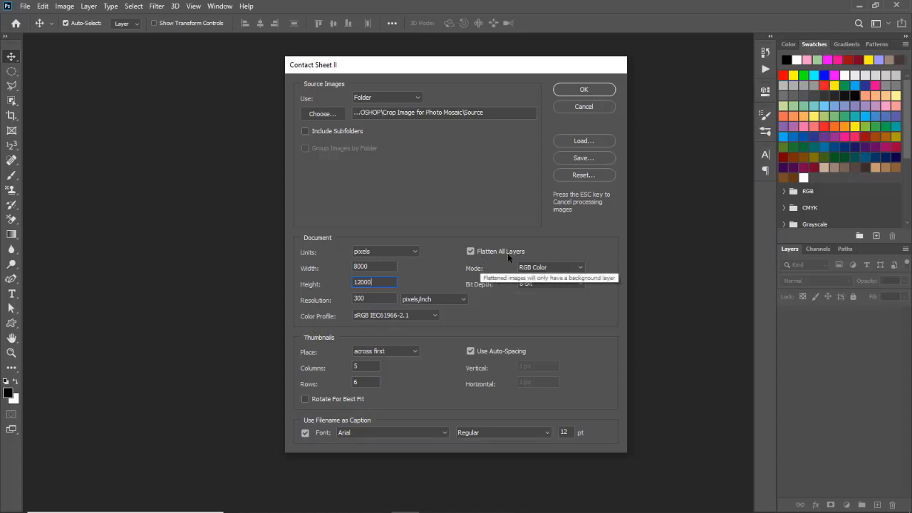
left_click(470, 252)
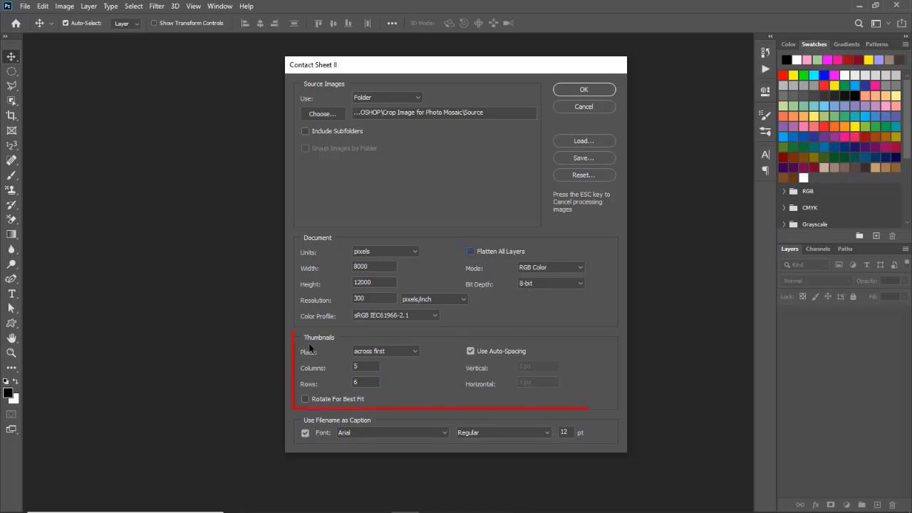
Place thumbnails across first in 4 columns × 6 rows, rotated for best fit, without auto-spacing or filename captions.
left_click(411, 350)
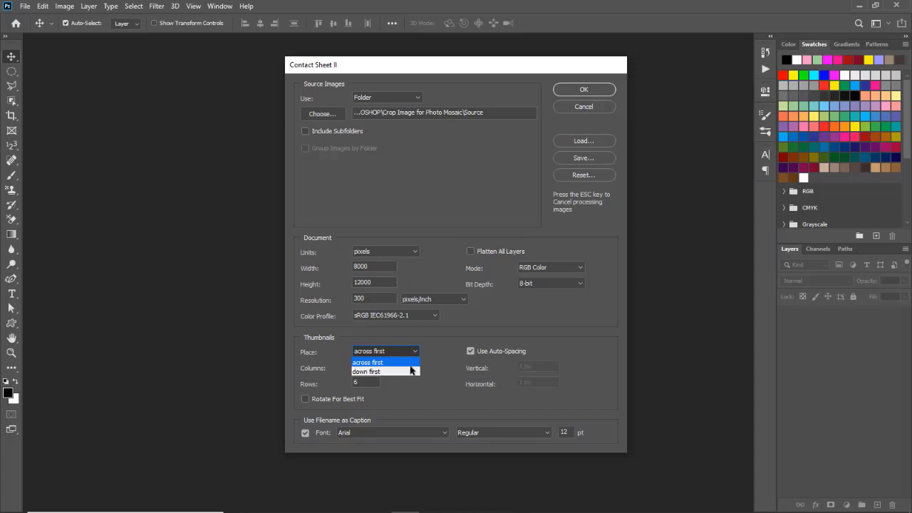
left_click(409, 363)
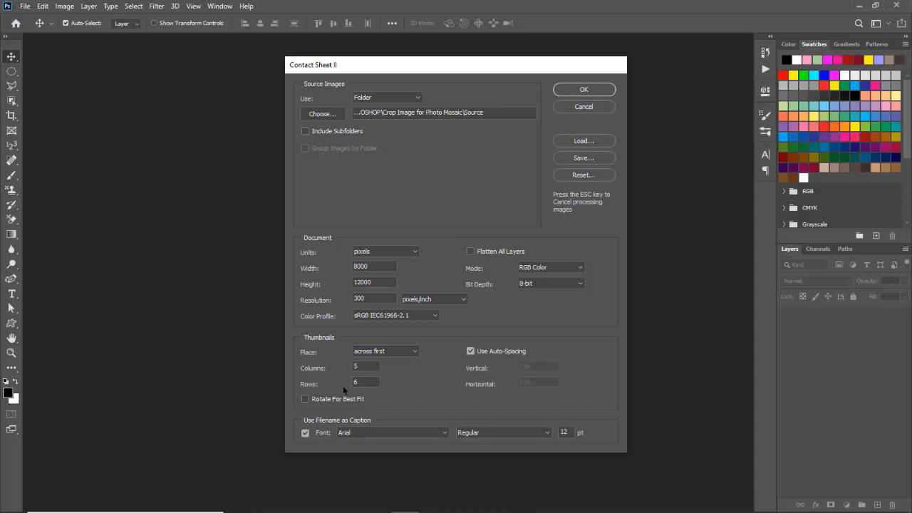
key("Tab")
type("4")
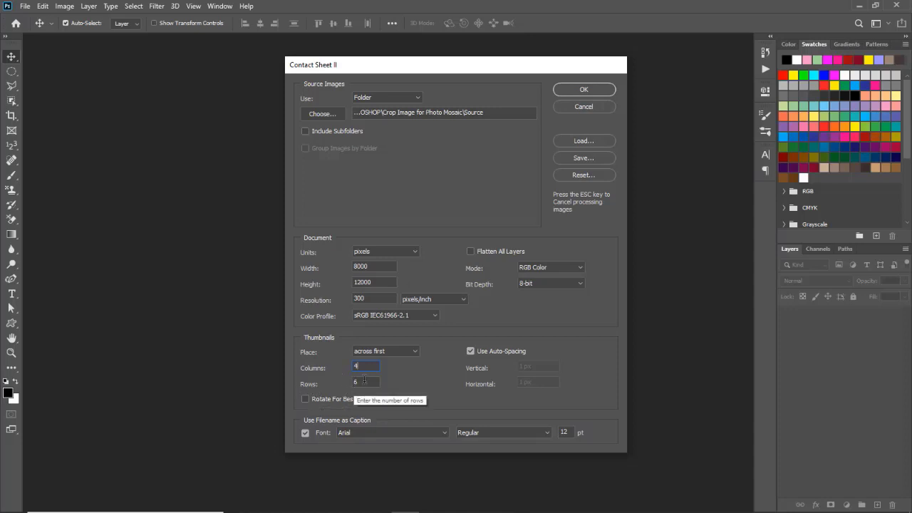
key("Tab")
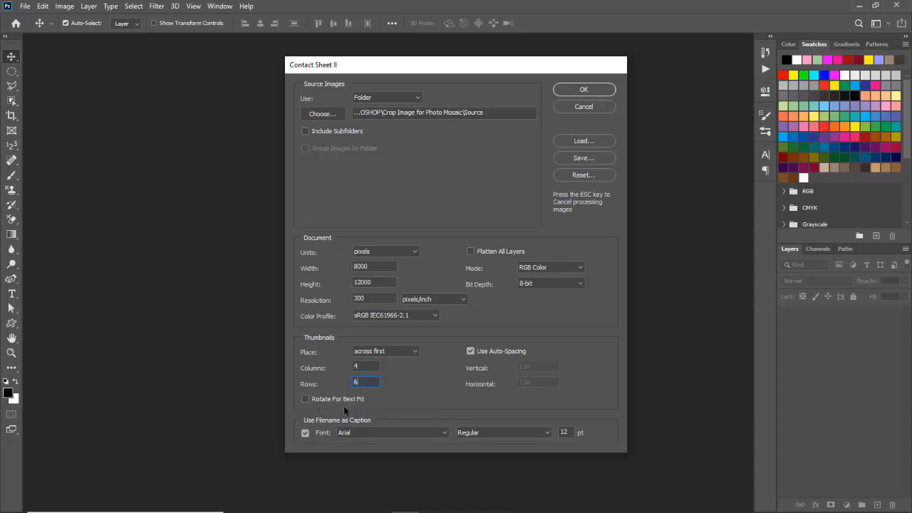
left_click(308, 401)
left_click(473, 352)
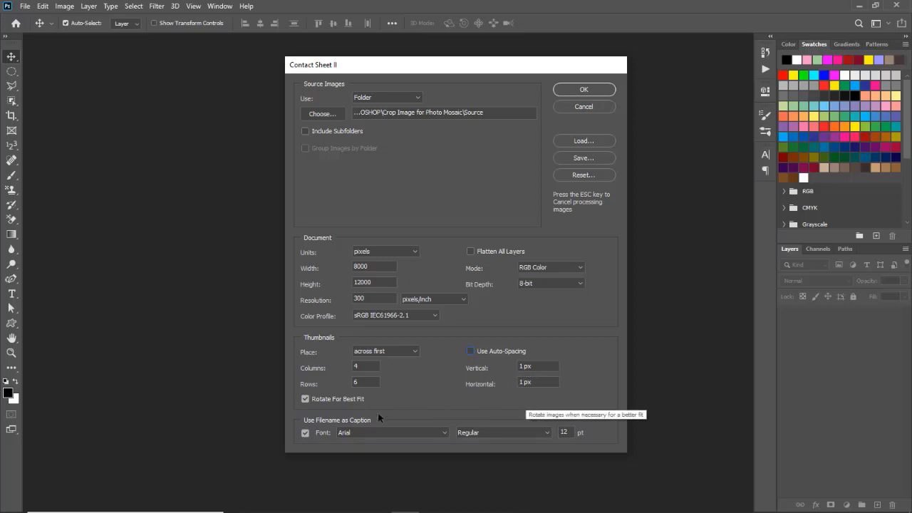
left_click(307, 434)
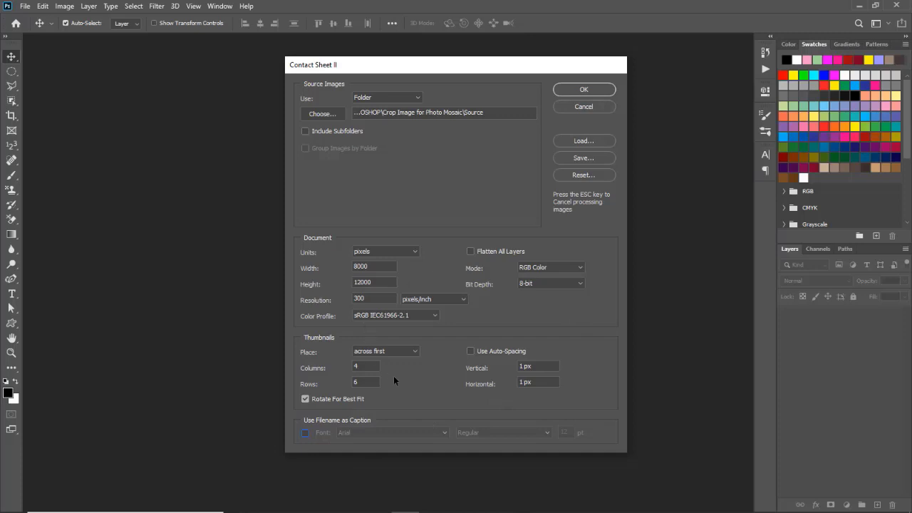
Build ContactSheet-001, an 8000 × 12000 px sheet of 24 photos on masked layers.
left_click(583, 90)
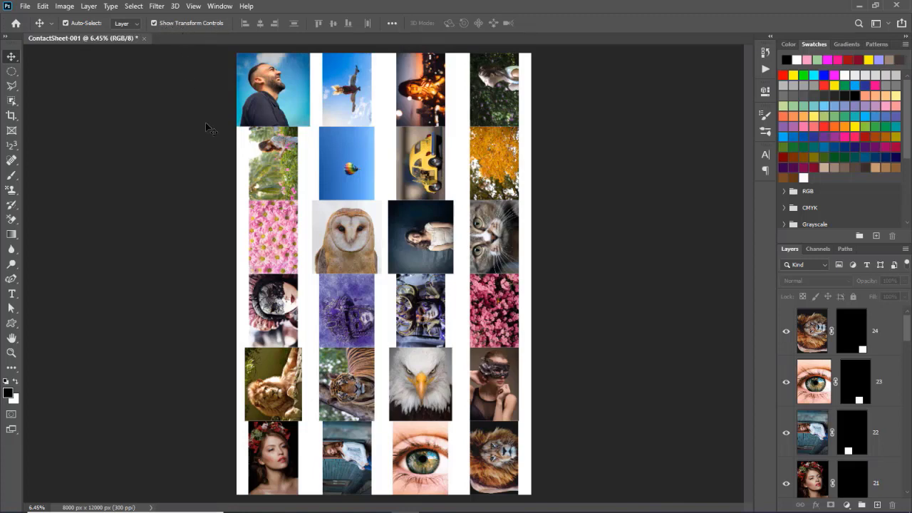
Unlink the plane photo from its mask, rotate it 90°, and scale it to fill its top-row cell.
left_click(354, 104)
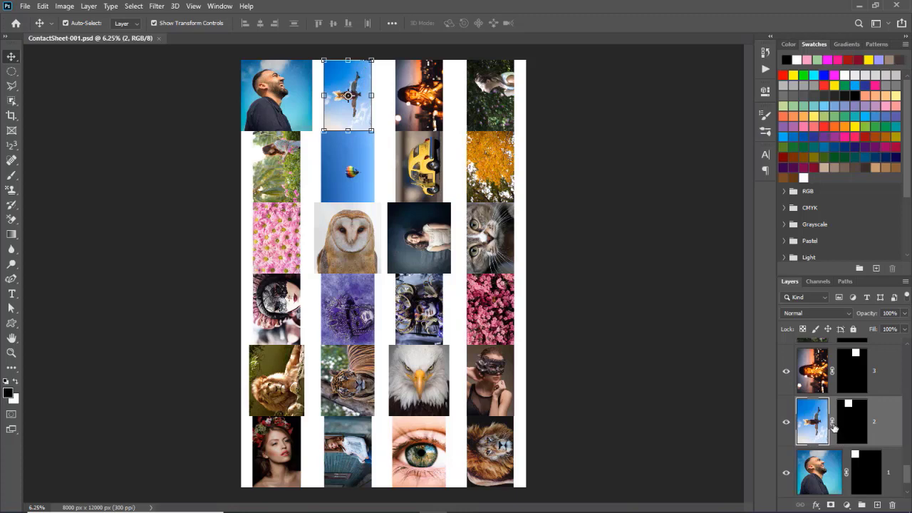
left_click(834, 424)
left_click_drag(378, 53, 392, 114)
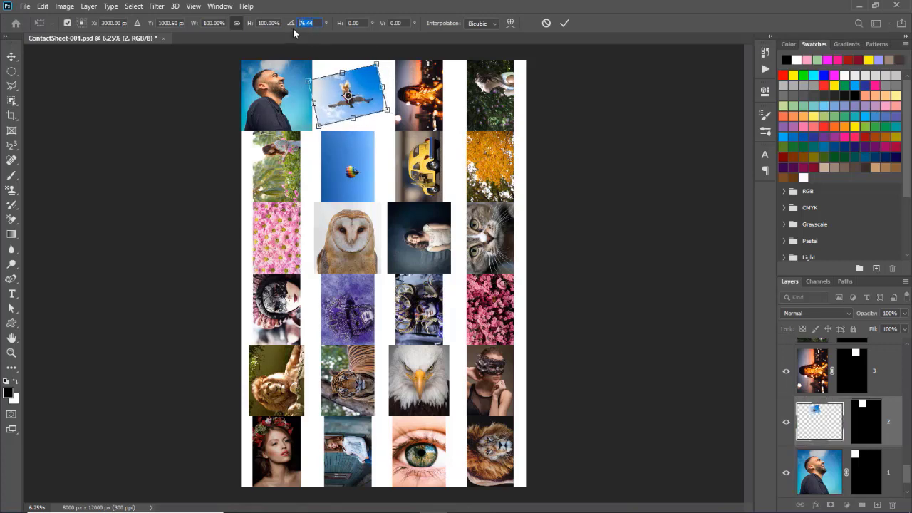
type("90")
key("Return")
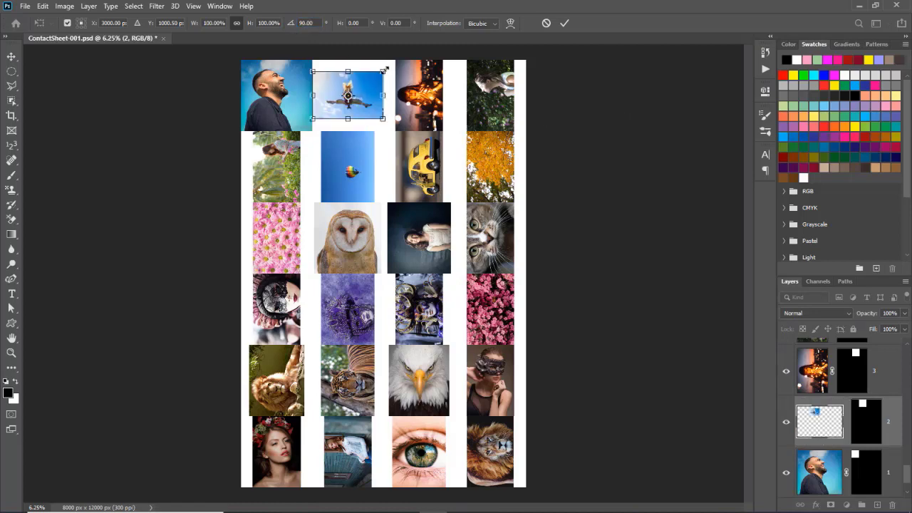
mouse_move(383, 72)
left_mouse_down()
mouse_move(413, 55)
mouse_move(391, 64)
left_mouse_up()
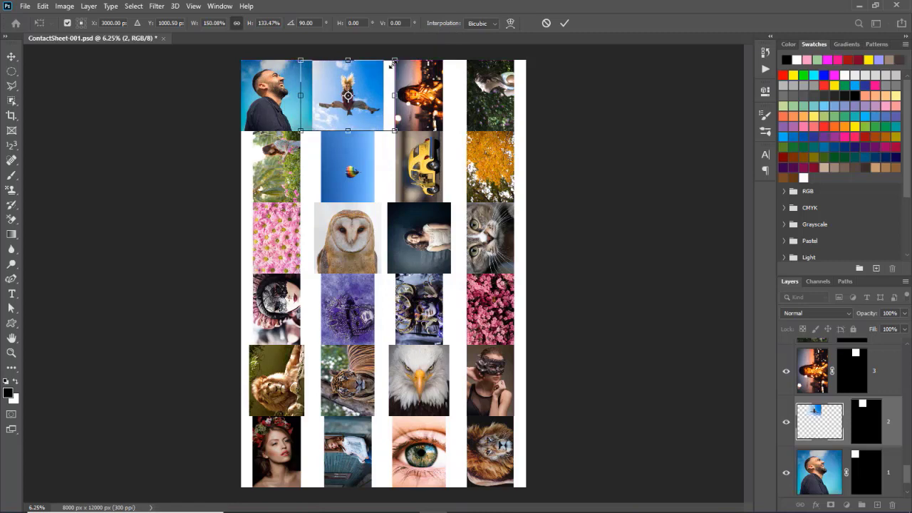
key("Return")
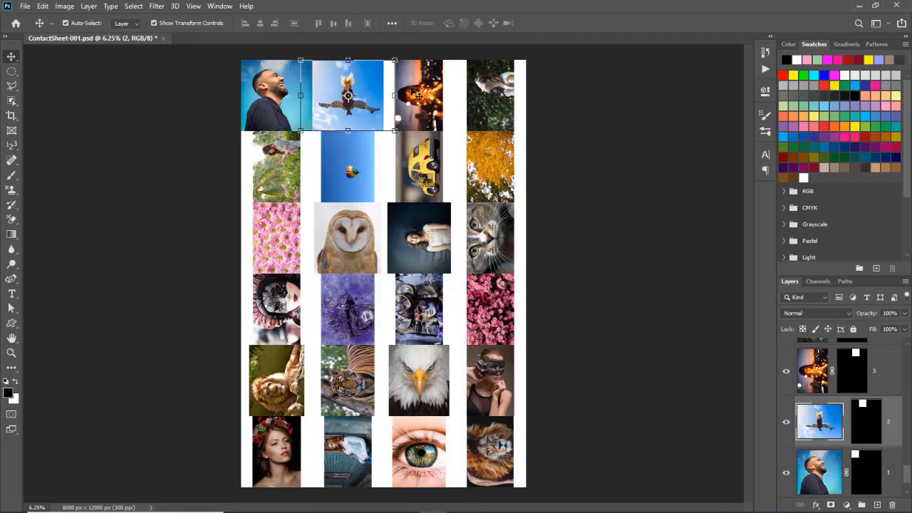
Rotate the third top-row photo exactly 90° and enlarge it to fill its cell.
left_click(418, 94)
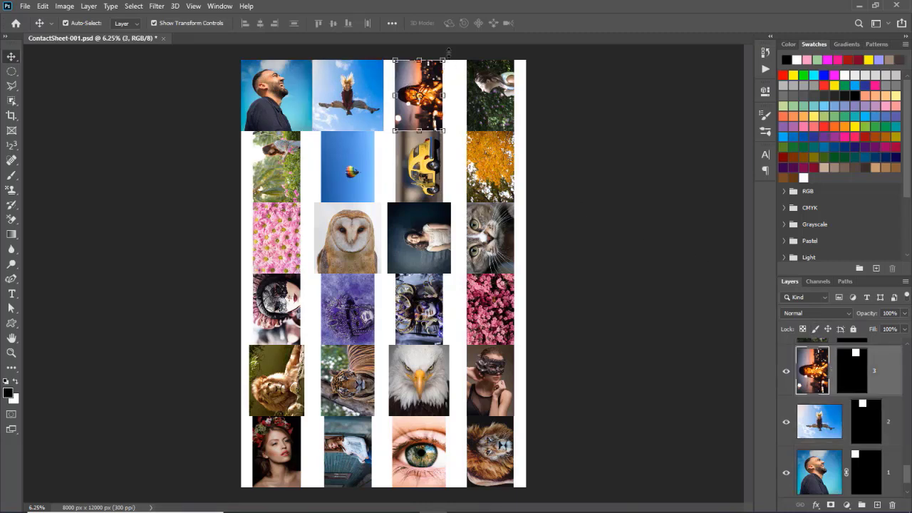
left_click_drag(448, 53, 481, 102)
left_click(302, 24)
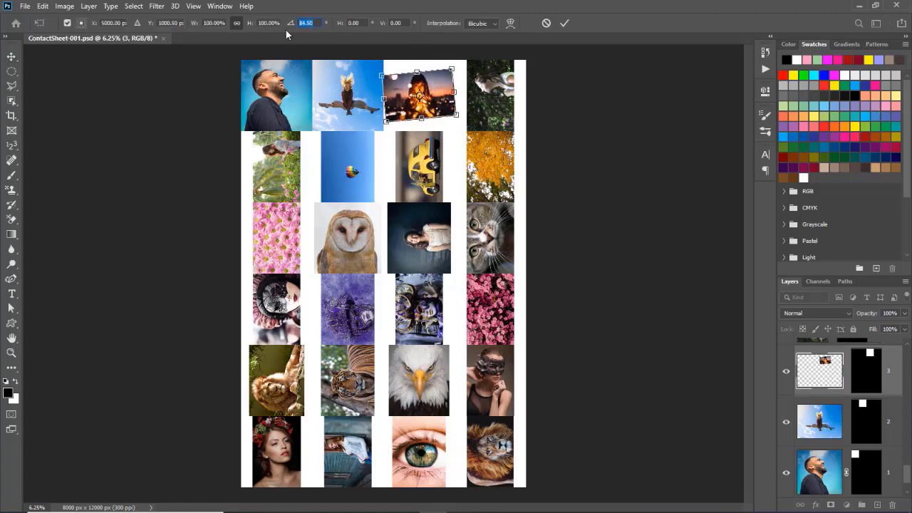
type("90")
key("Return")
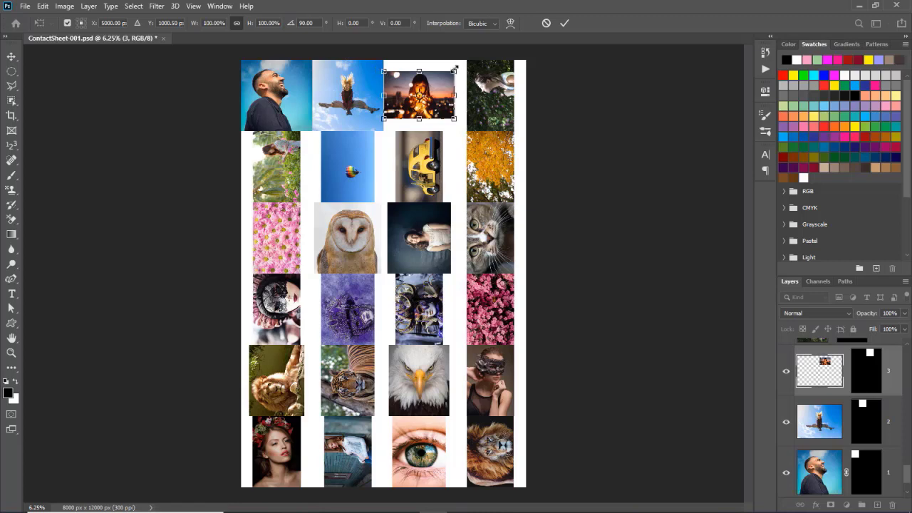
left_click_drag(454, 70, 473, 60)
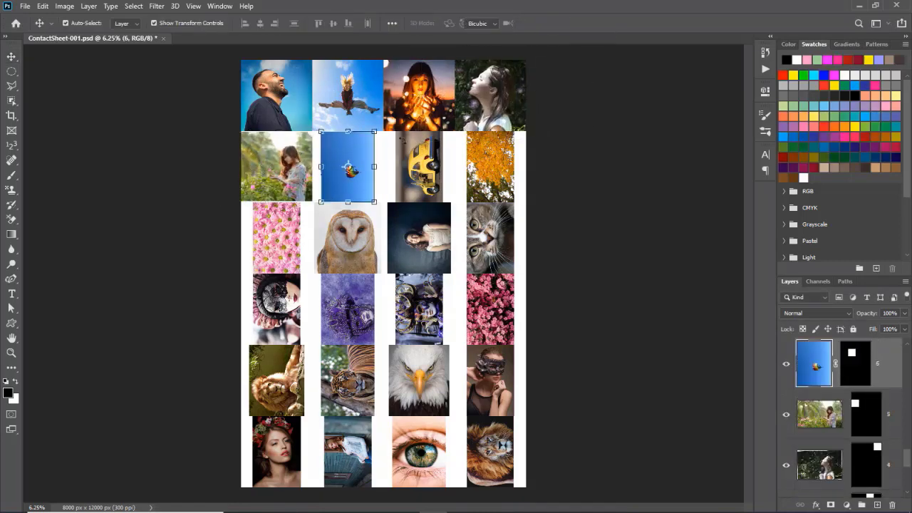
Rotate the pink-flower photo upright, then enlarge the eye photo to fill its row 6 cell.
left_click_drag(402, 139, 499, 90)
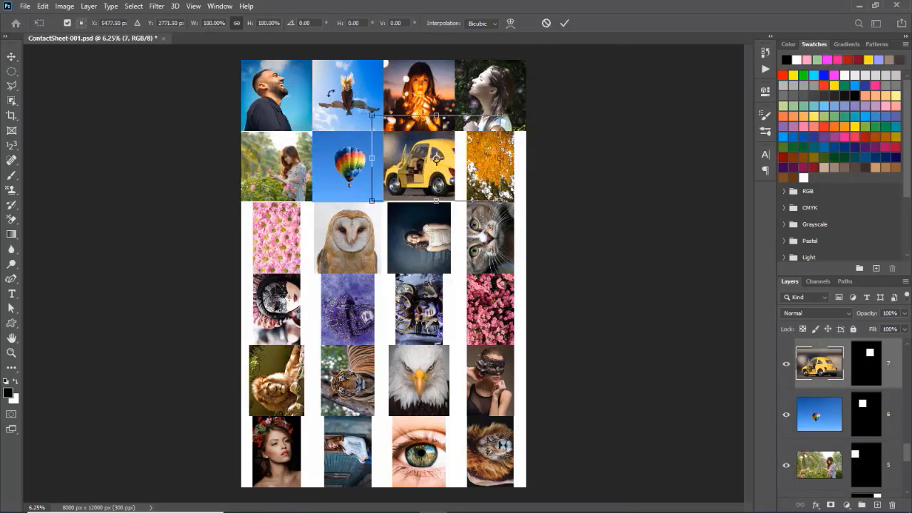
left_click_drag(242, 208, 523, 385)
key("Return")
scroll(694, 352, "down", 1)
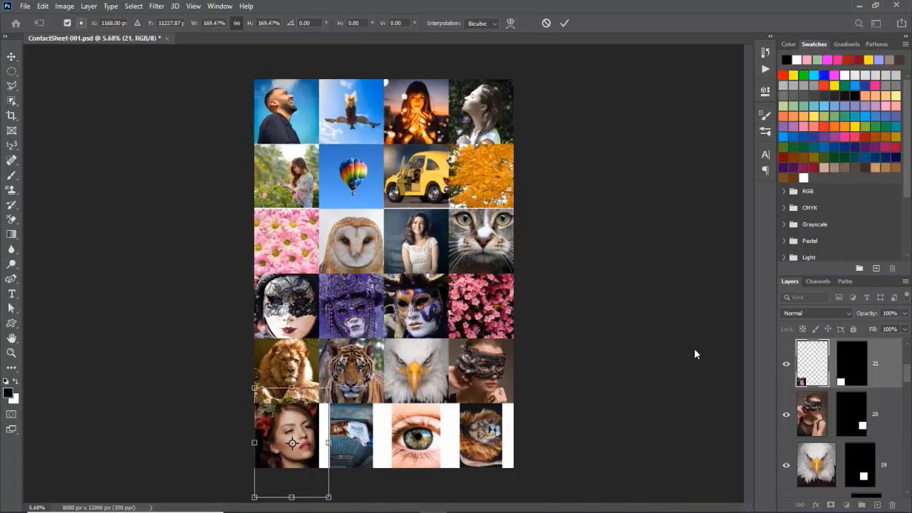
left_click_drag(417, 425, 417, 446)
key("Return")
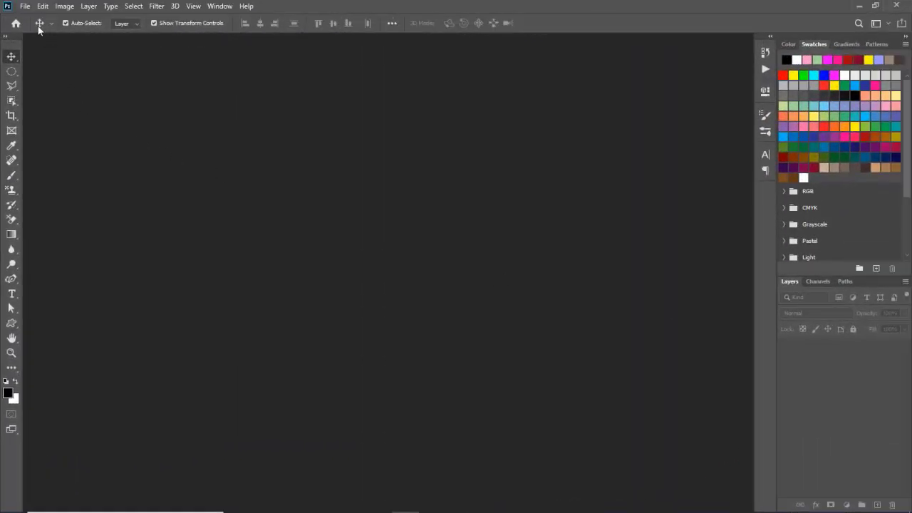
Open photo 1.jpg from the Source folder.
left_click(29, 8)
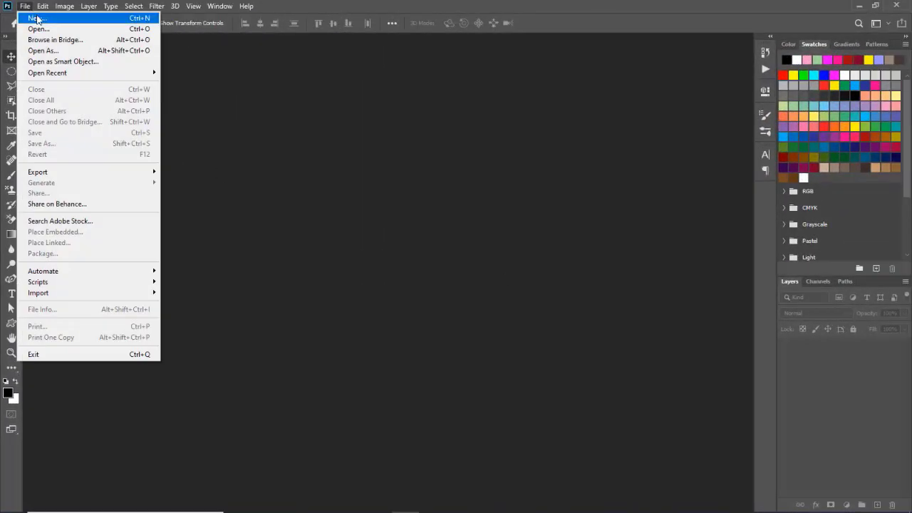
left_click(90, 33)
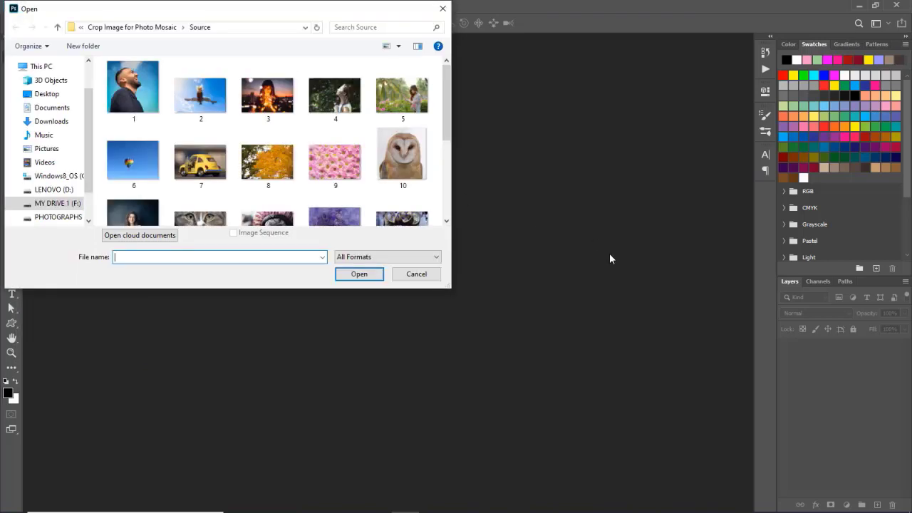
left_click(133, 89)
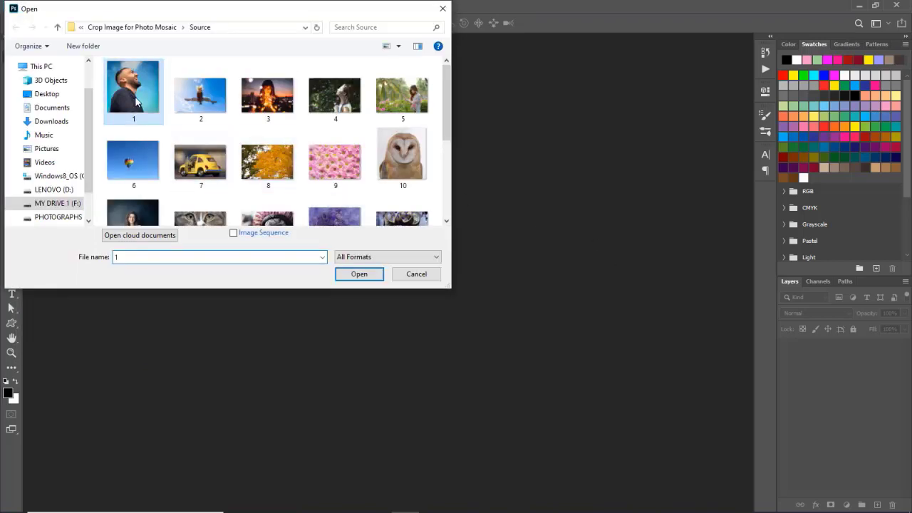
left_click(359, 275)
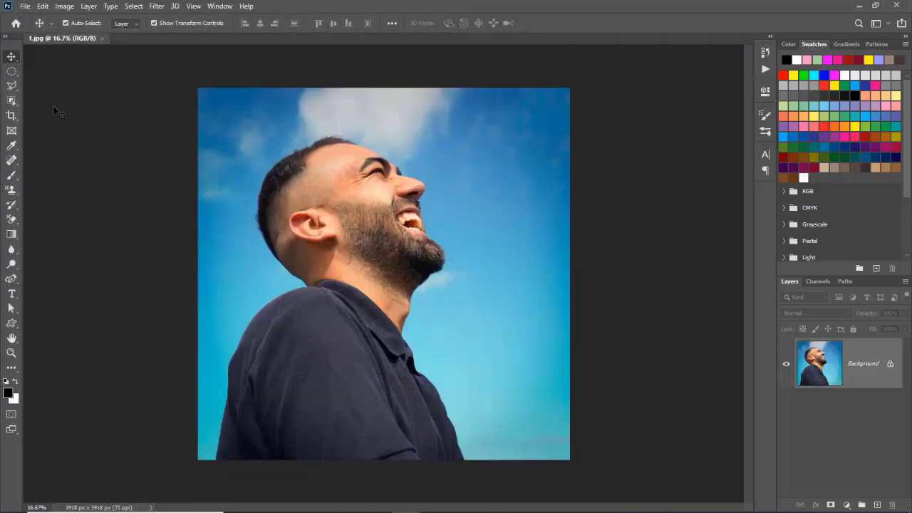
Crop photo 1 to a square using a 2000:2000 ratio.
left_click(12, 116)
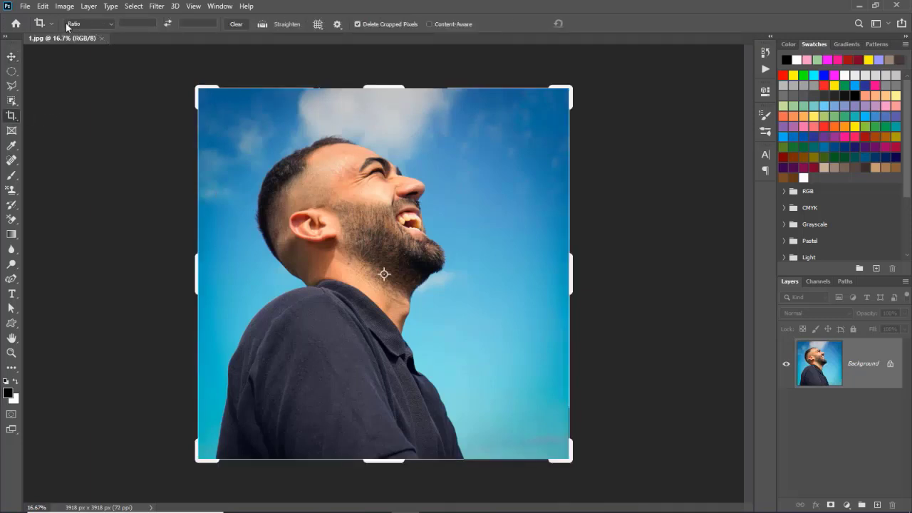
left_click(130, 25)
type("2000")
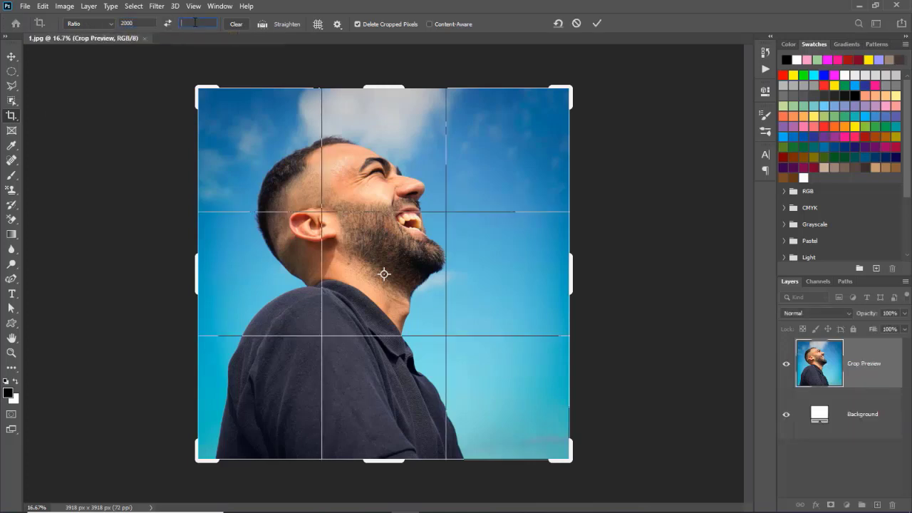
type("2000")
left_click(598, 24)
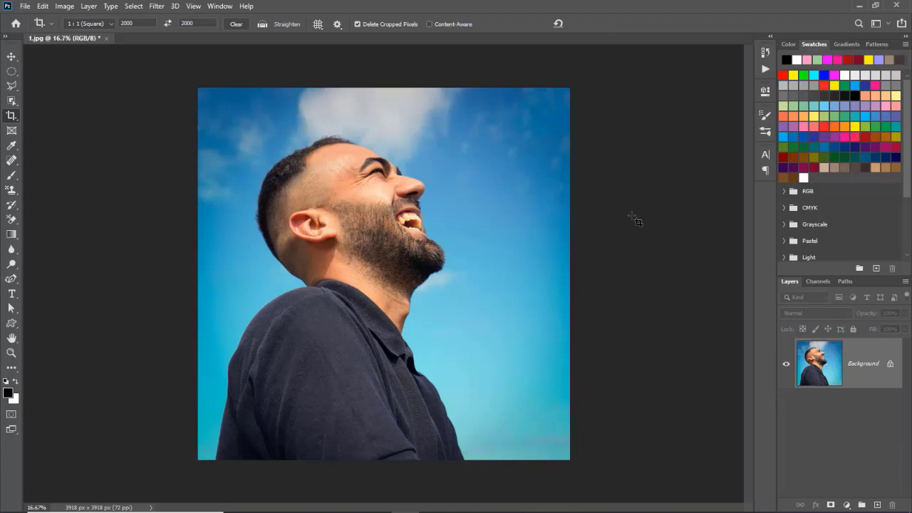
Save for Web 1.jpg as a JPEG into a new 'Resize' folder beside Source.
left_click(25, 6)
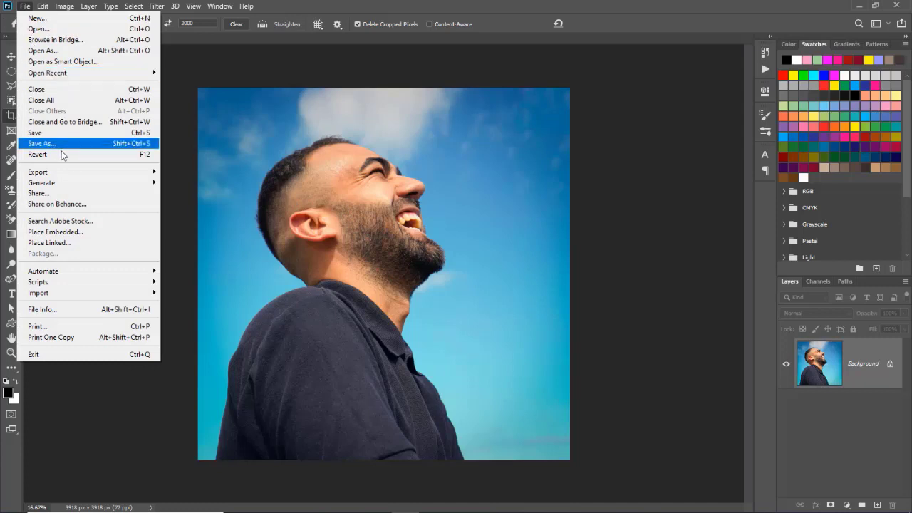
mouse_move(68, 177)
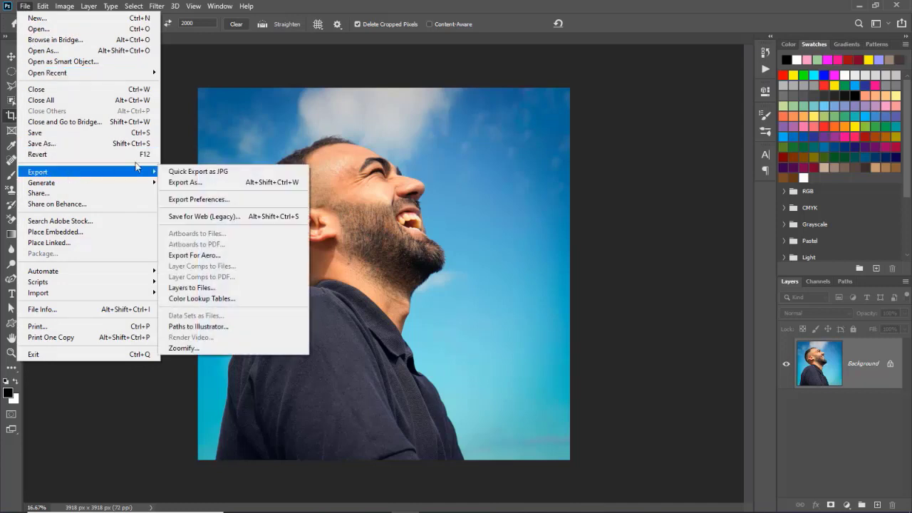
left_click(266, 217)
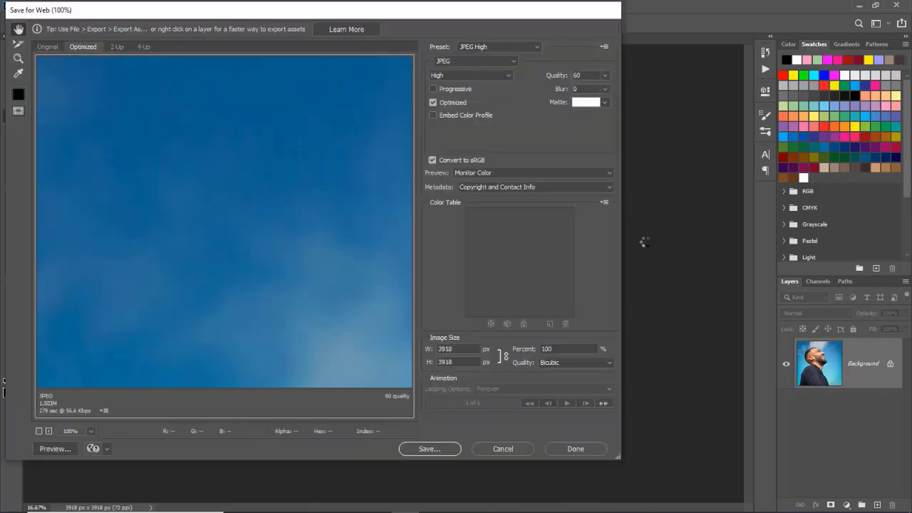
left_click(420, 449)
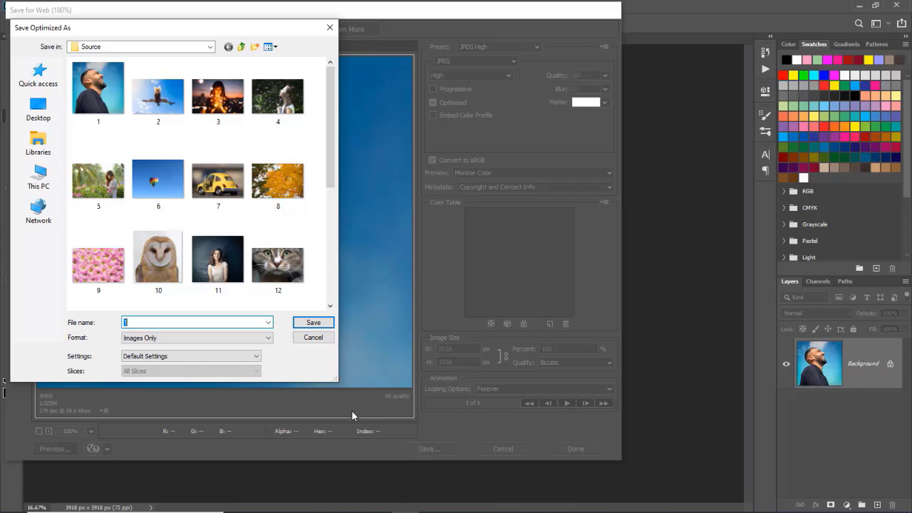
left_click(241, 48)
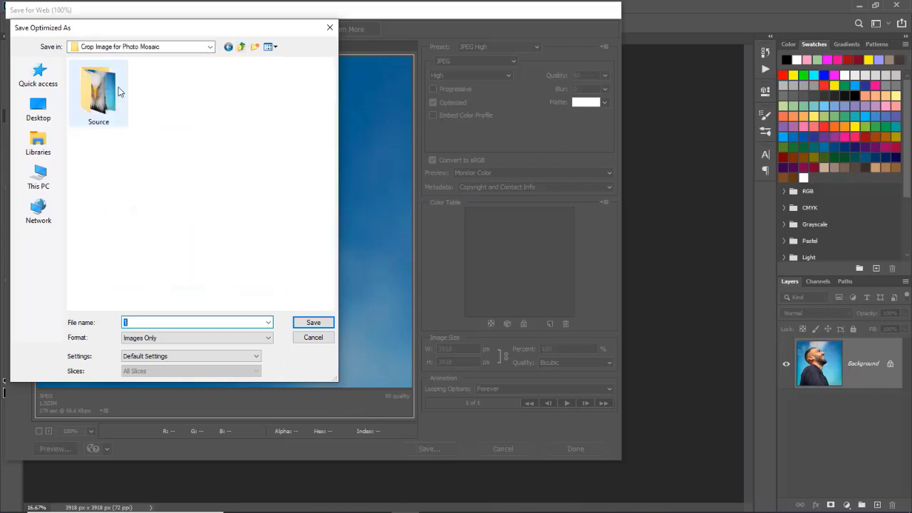
left_click(253, 48)
type("Resize")
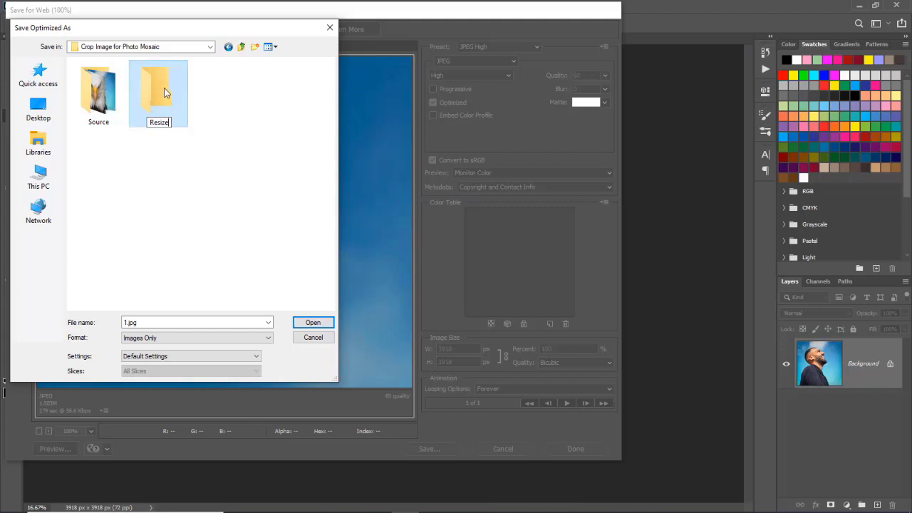
key("Return")
left_click(314, 325)
left_click(314, 326)
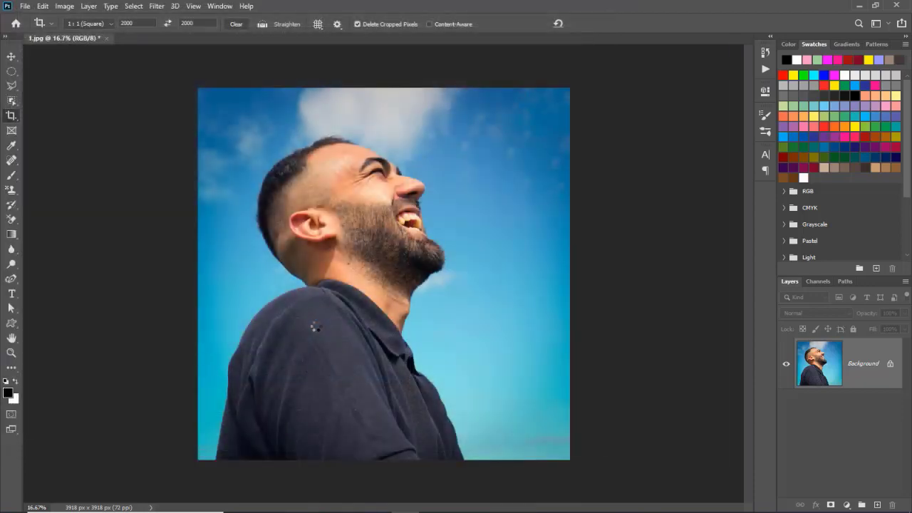
Open photos 2 through 24 from the Source folder at once.
left_click(24, 6)
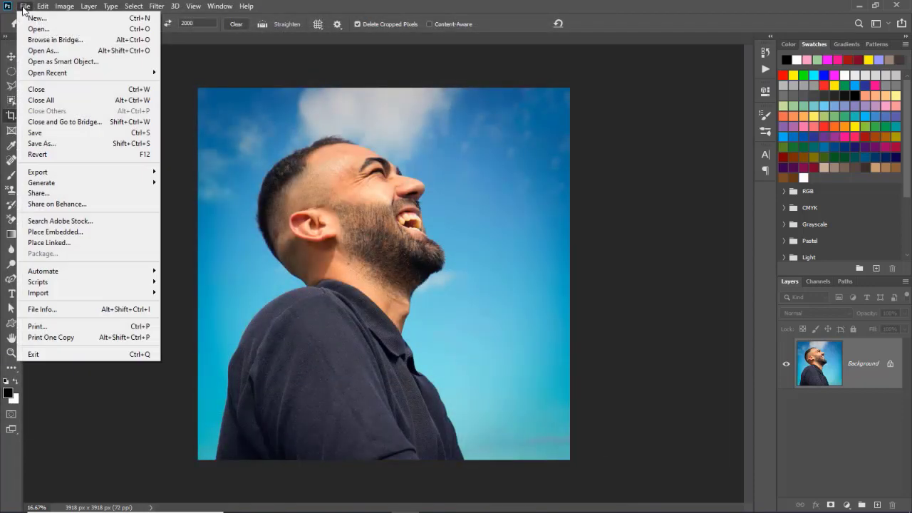
left_click(72, 29)
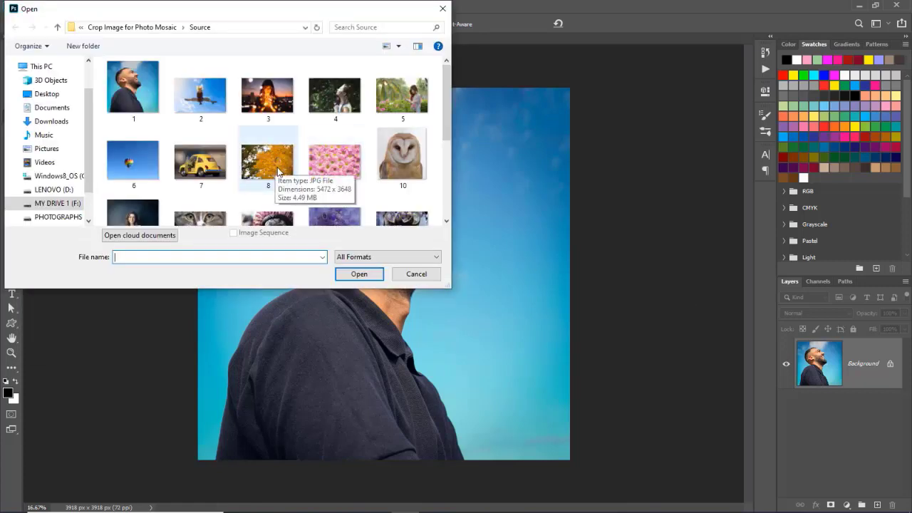
left_click(211, 105)
key("shift+End")
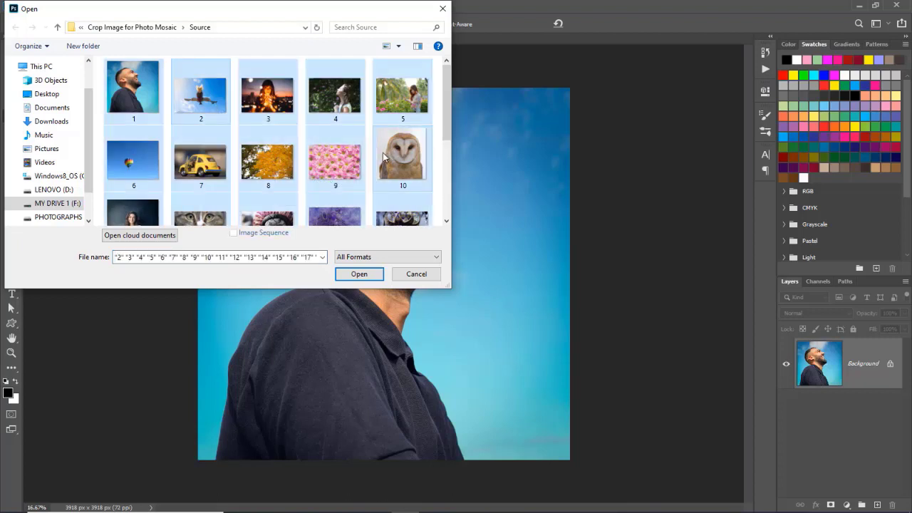
left_click(371, 274)
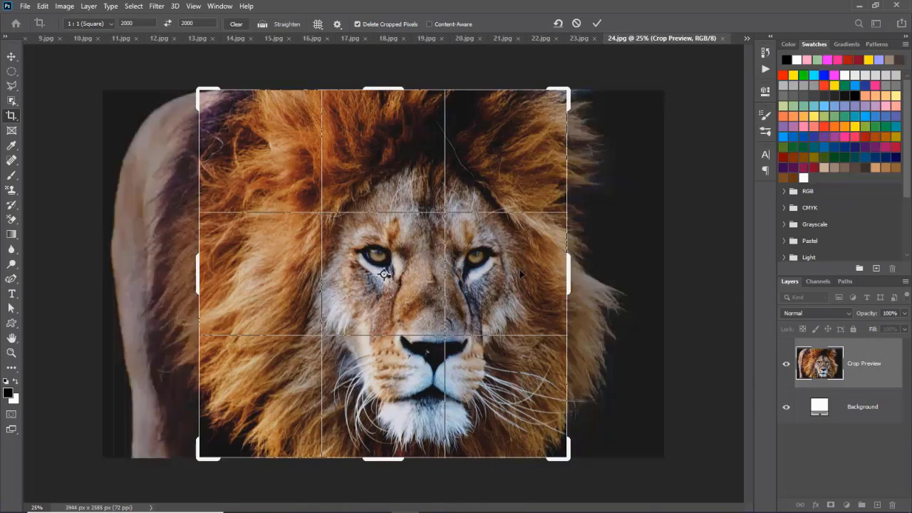
Center the lion's face in the square crop, export it as web JPEG '24' in Resize, and close it unsaved.
left_click_drag(522, 269, 463, 270)
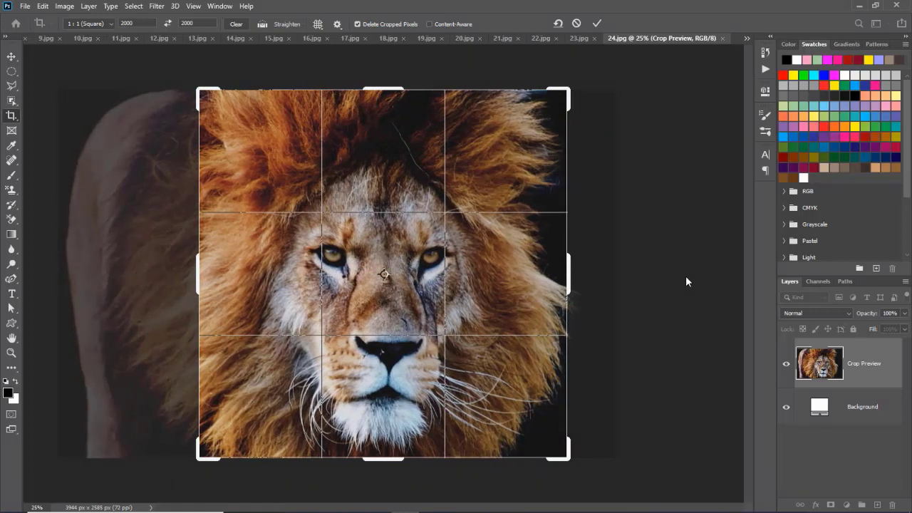
key("Return")
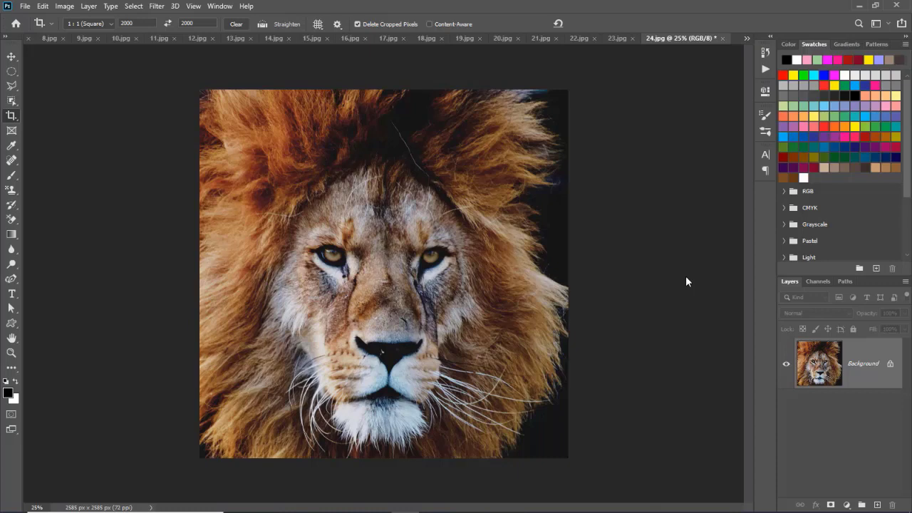
key("ctrl+alt+shift+s")
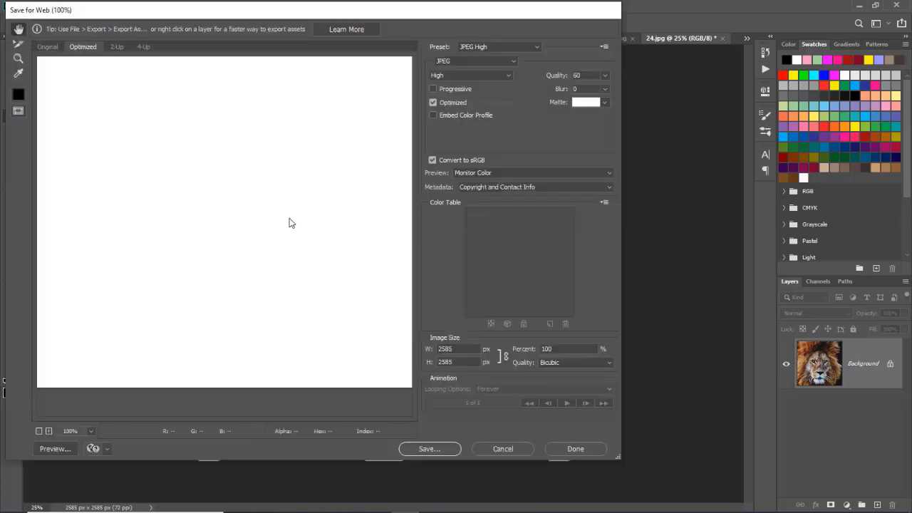
left_click(426, 448)
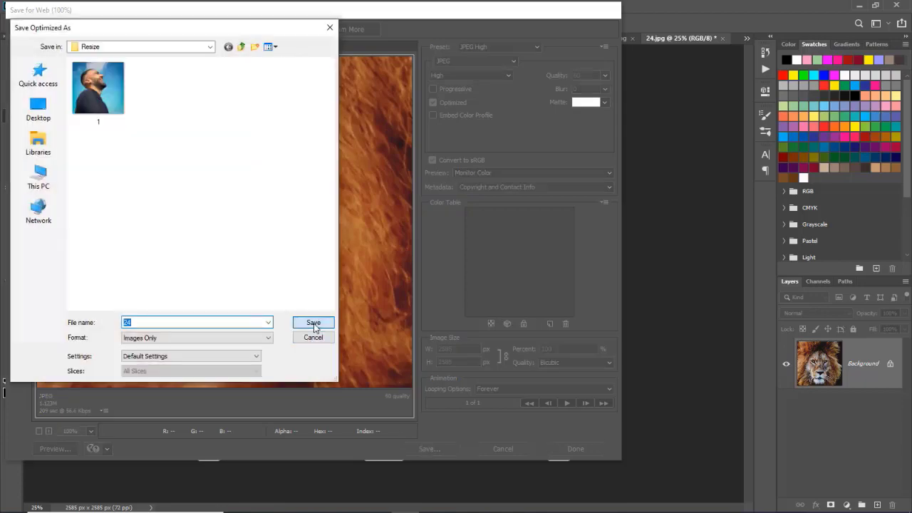
left_click(313, 321)
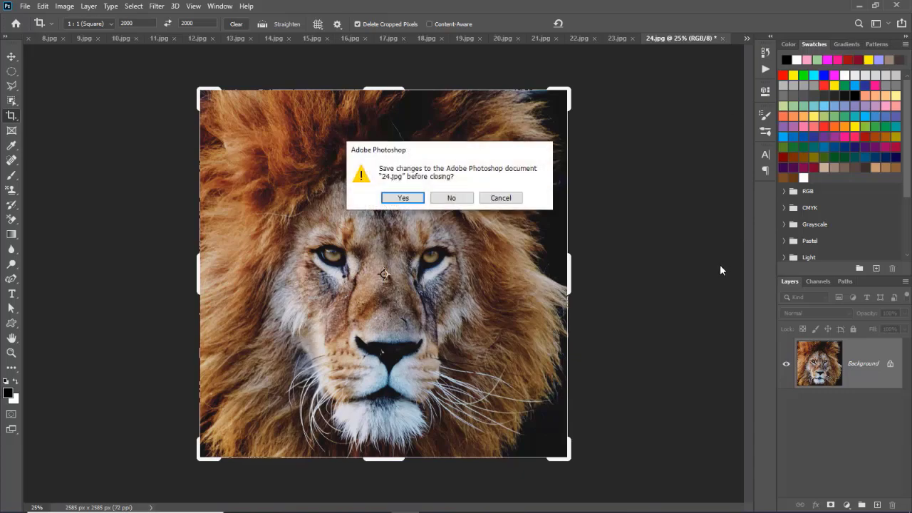
left_click(460, 198)
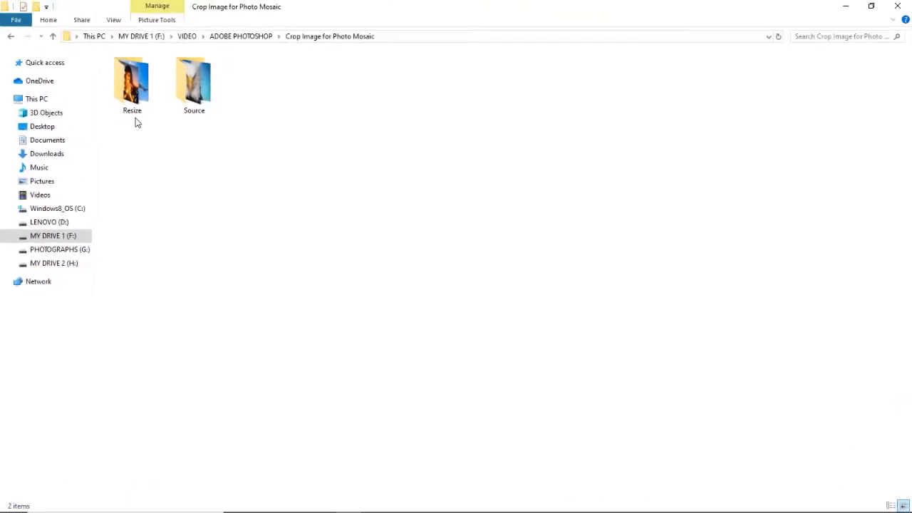
Open the Resize folder inside Crop Image for Photo Mosaic to view the 24 square photos.
double_click(135, 114)
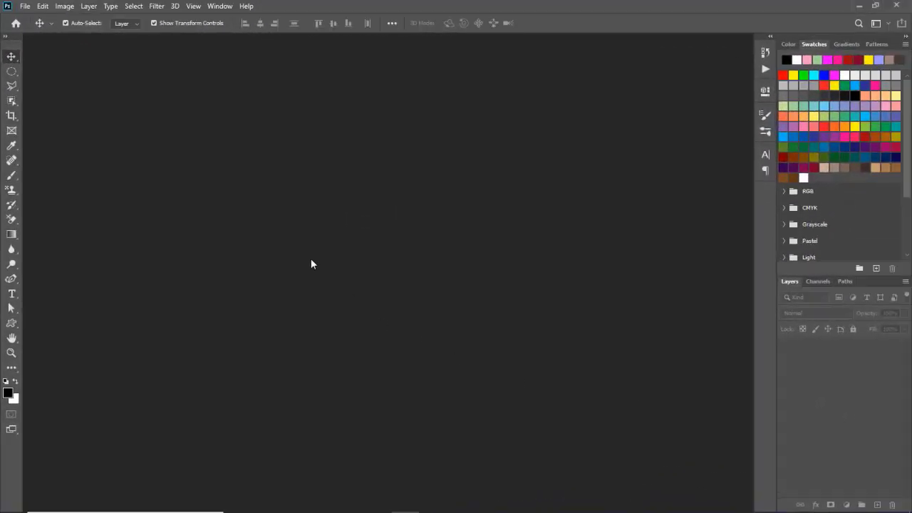
Create a Contact Sheet II from the Resize folder at 8000 × 12000 px with 4 columns and 6 rows.
left_click(25, 6)
mouse_move(116, 271)
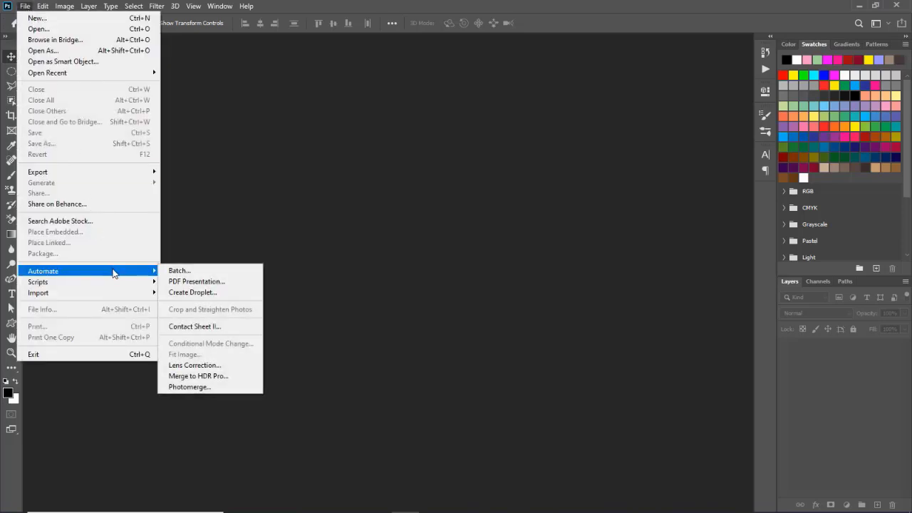
left_click(243, 329)
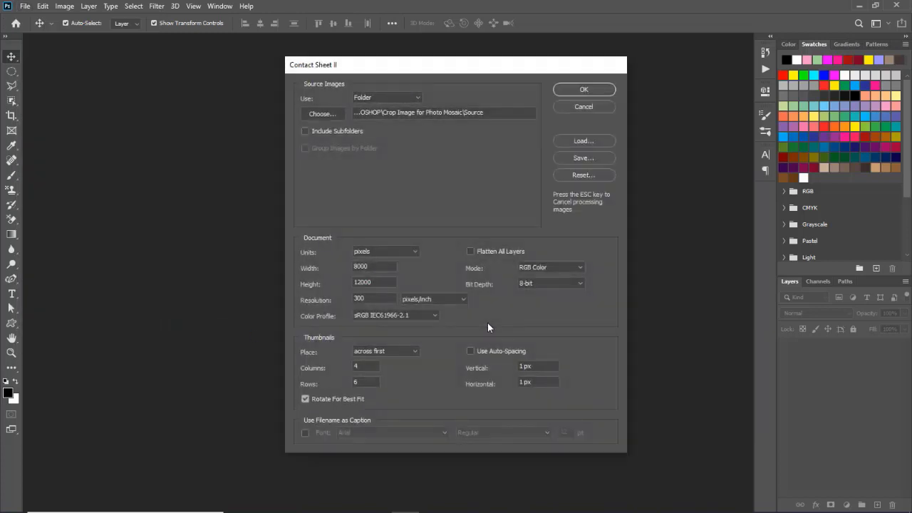
left_click(328, 114)
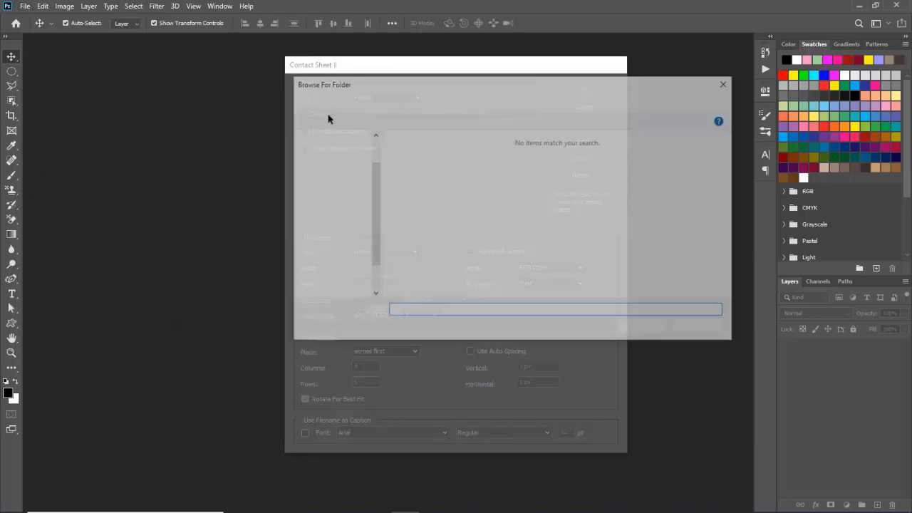
left_click(342, 100)
left_click(489, 164)
left_click(644, 328)
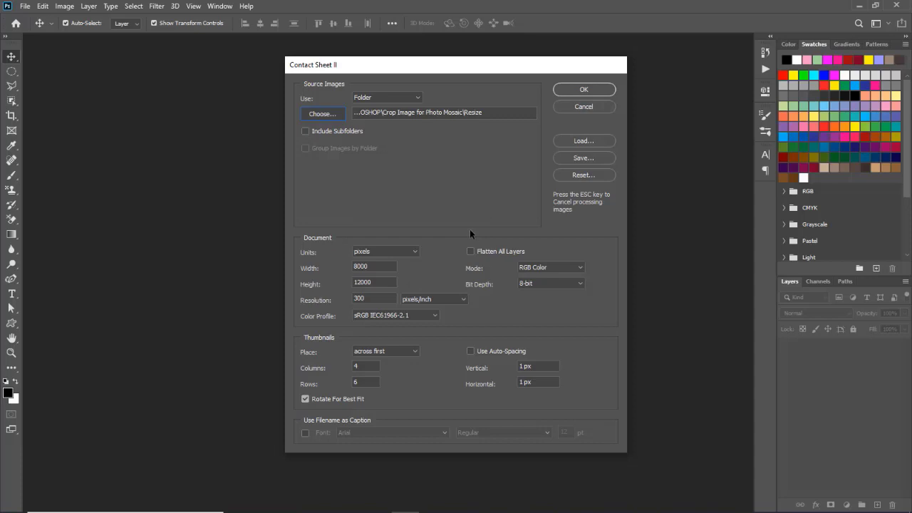
left_click(583, 91)
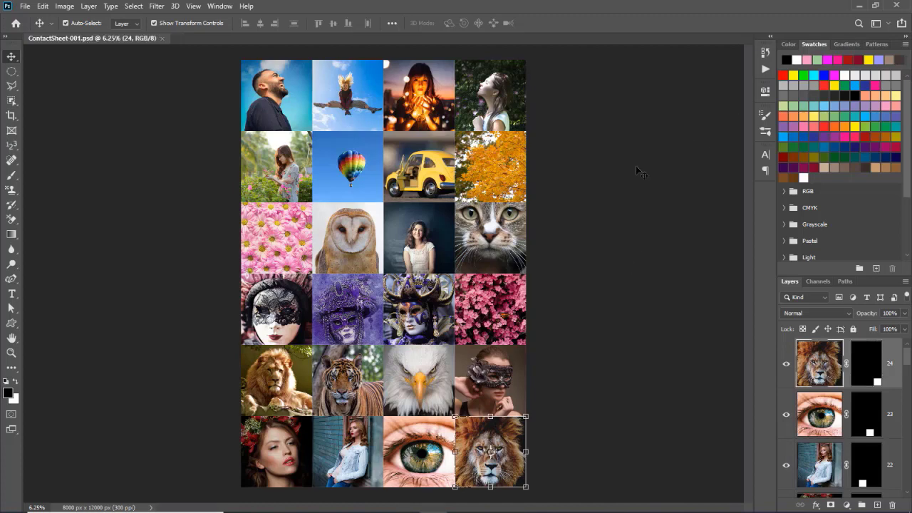
Define the contact sheet as a pattern named 'P' and show the Patterns panel.
left_click(44, 7)
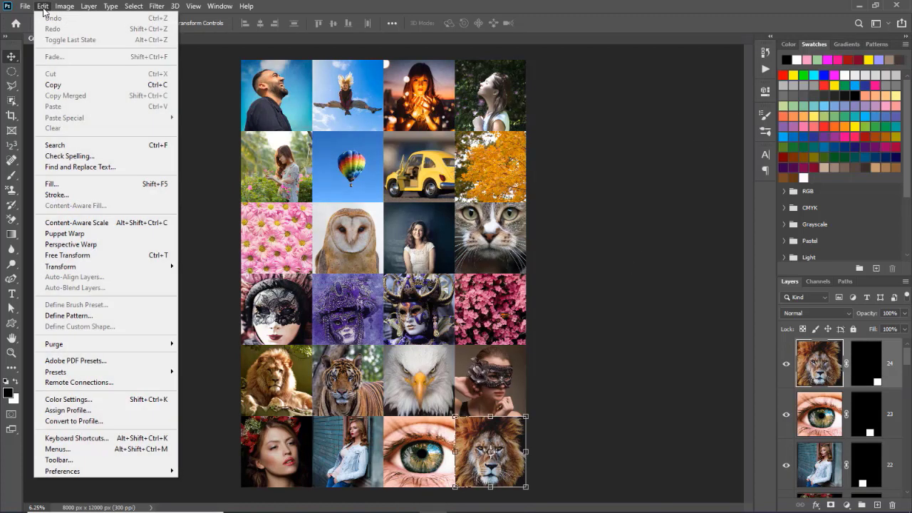
left_click(149, 315)
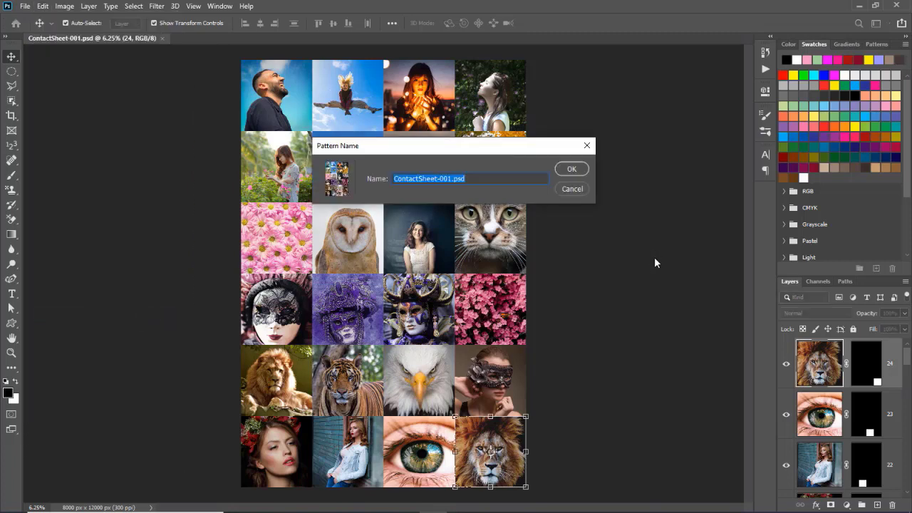
type("Photo Mosaic")
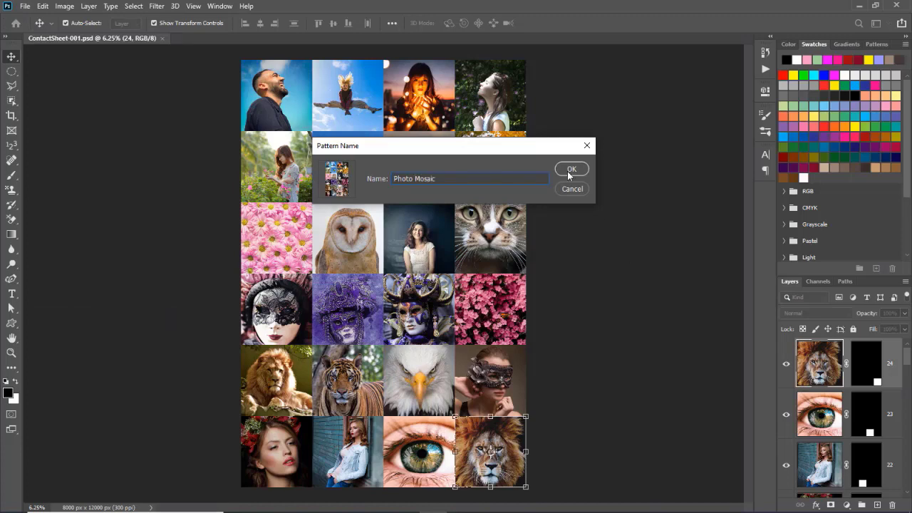
left_click(571, 169)
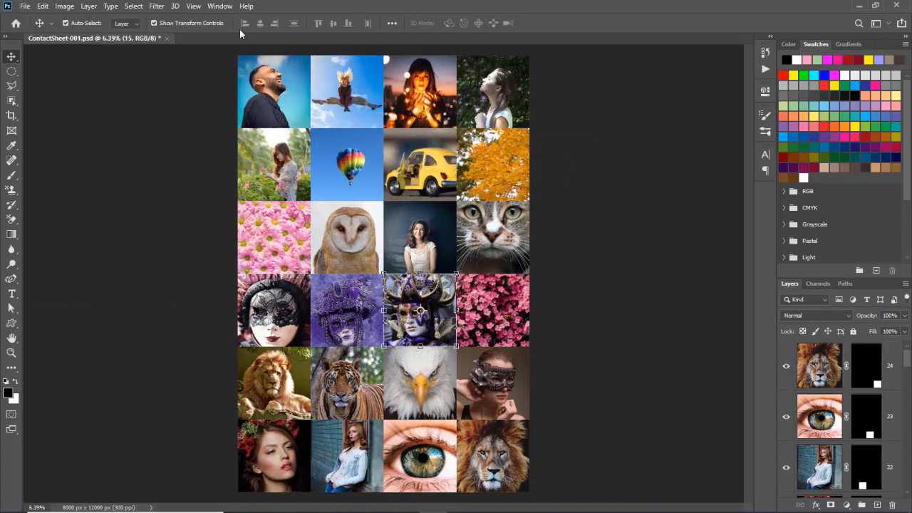
left_click(220, 6)
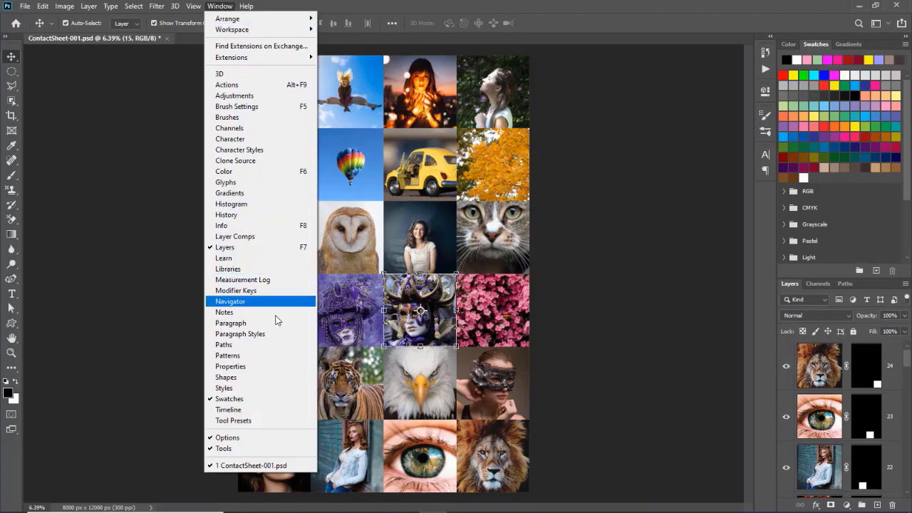
left_click(281, 357)
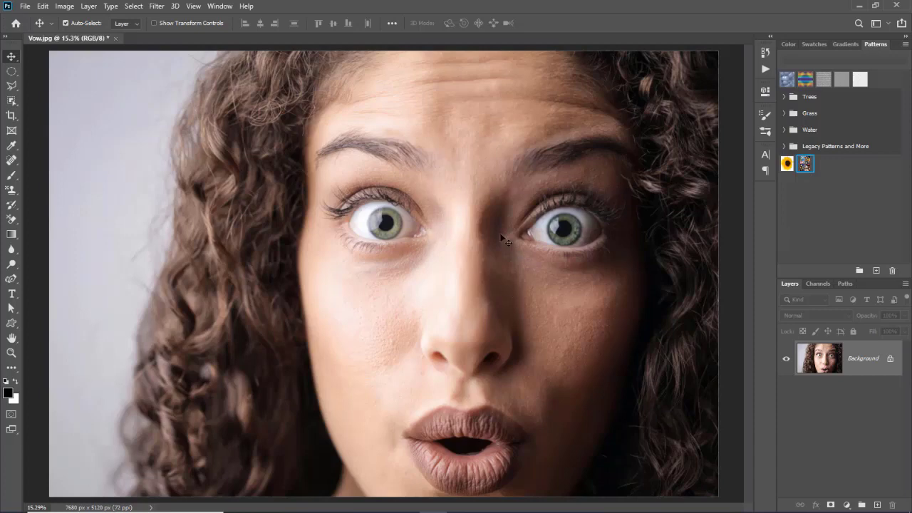
Convert the Background layer to a smart object and add a Pattern Fill layer above it.
right_click(853, 368)
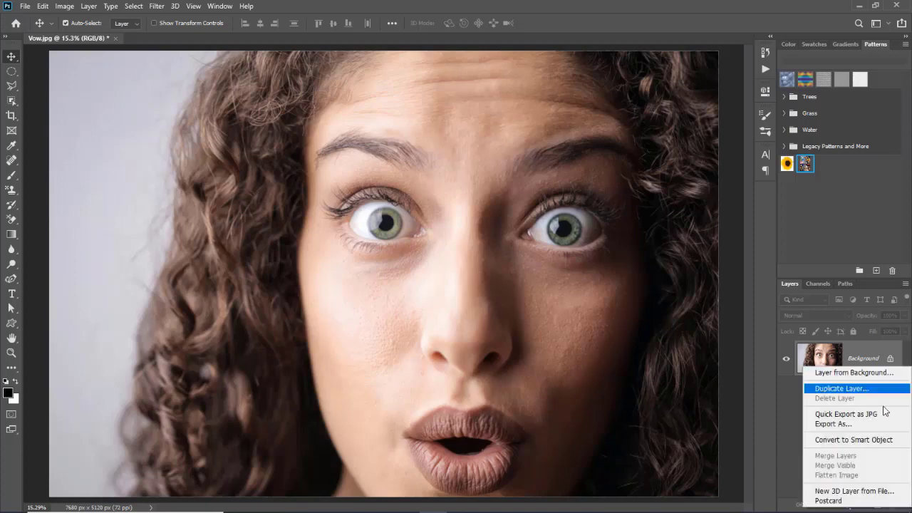
left_click(903, 442)
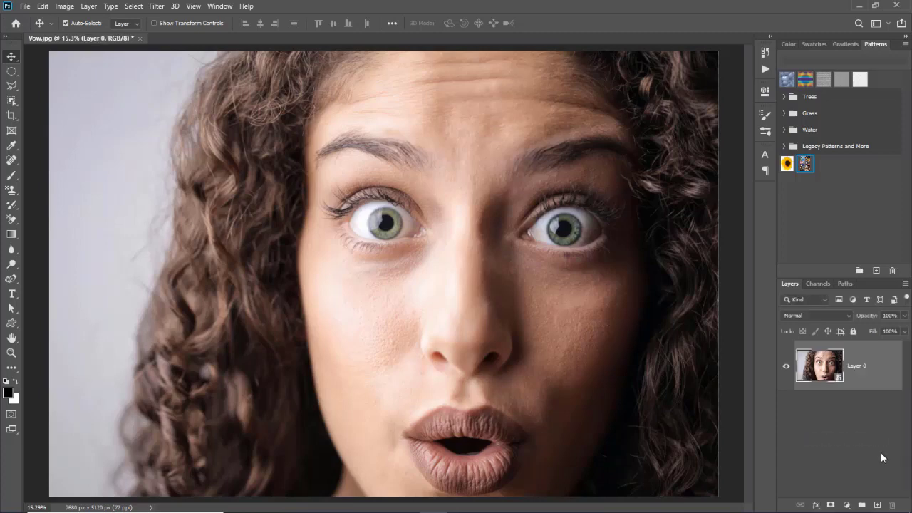
left_click(846, 506)
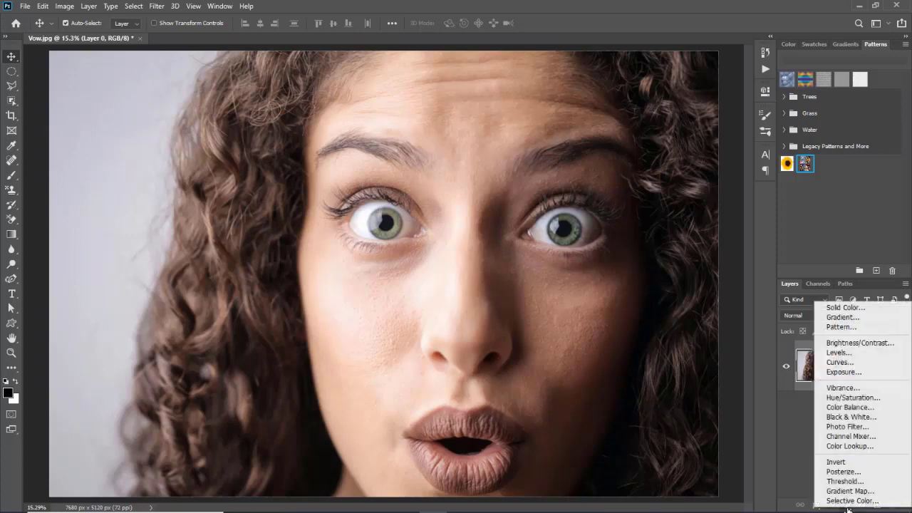
left_click(889, 328)
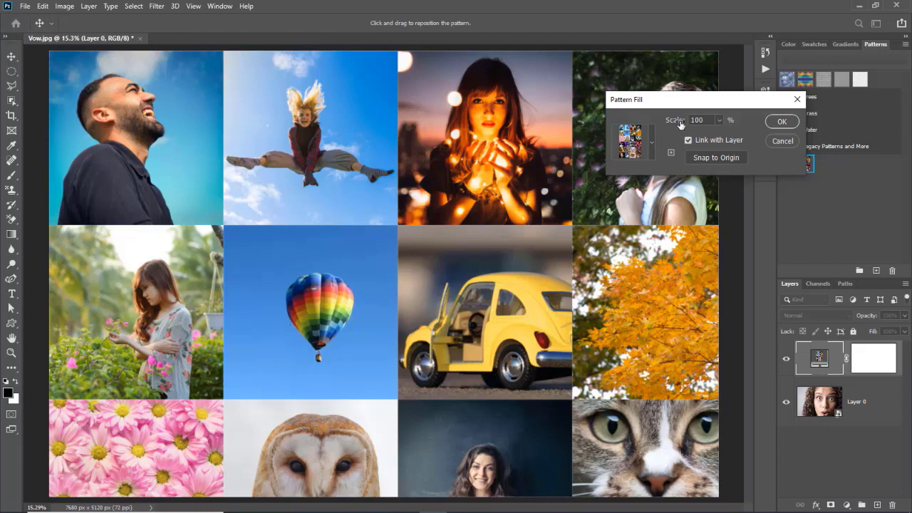
Set the pattern fill scale to 25% and lower the pattern layer's opacity to about half.
left_click_drag(681, 123, 643, 124)
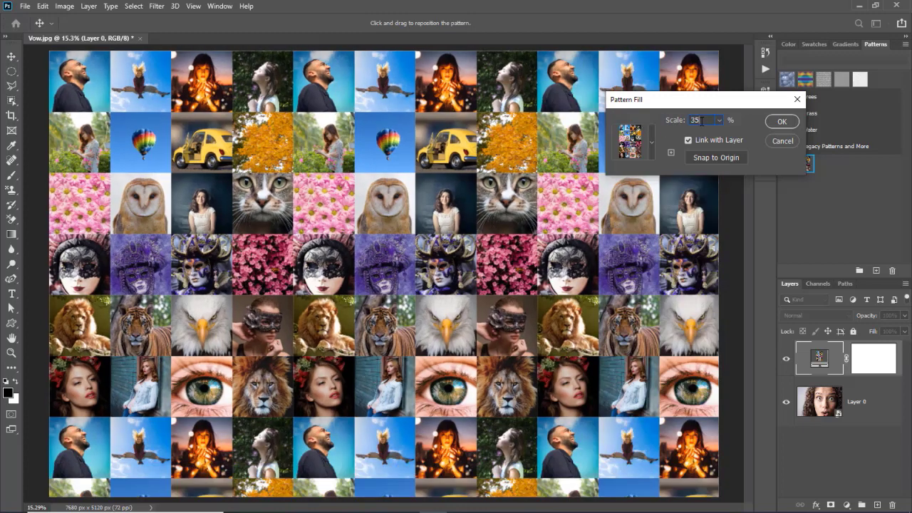
left_click_drag(700, 120, 688, 122)
type("25")
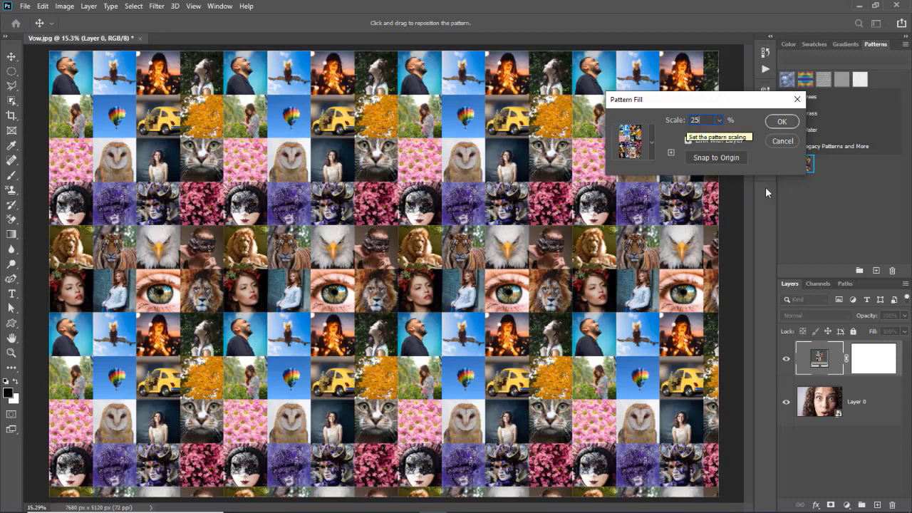
left_click(780, 122)
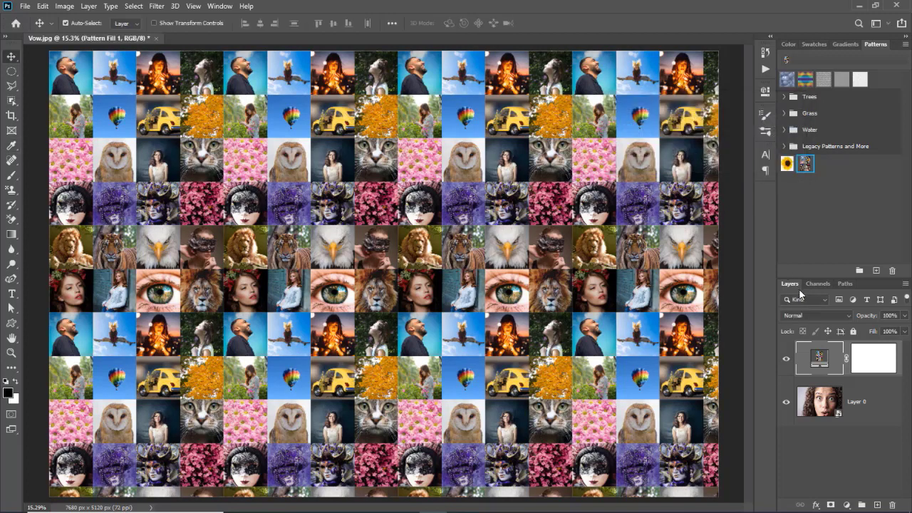
left_click_drag(873, 319, 847, 324)
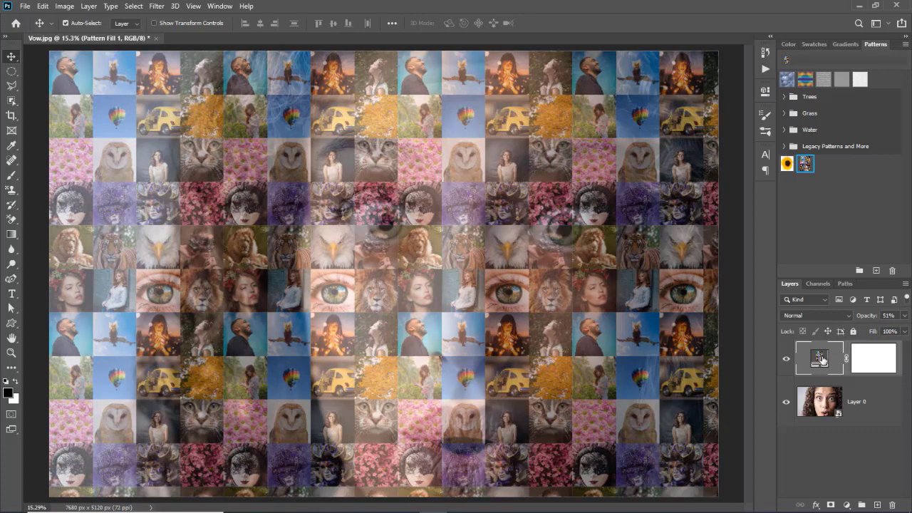
Shrink the mosaic tiles further, to about 7%, and fade the pattern layer to 28% opacity.
double_click(822, 360)
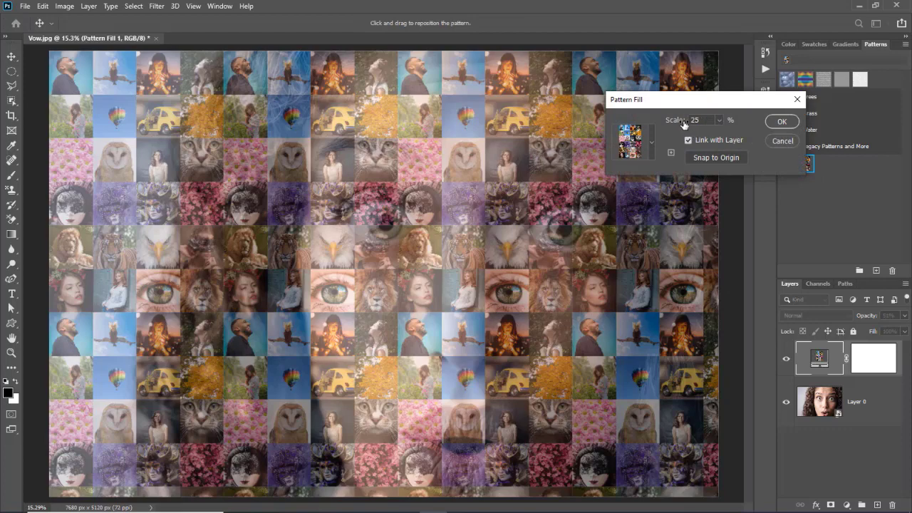
mouse_move(683, 124)
left_mouse_down()
mouse_move(669, 129)
mouse_move(679, 124)
left_mouse_up()
left_click(788, 122)
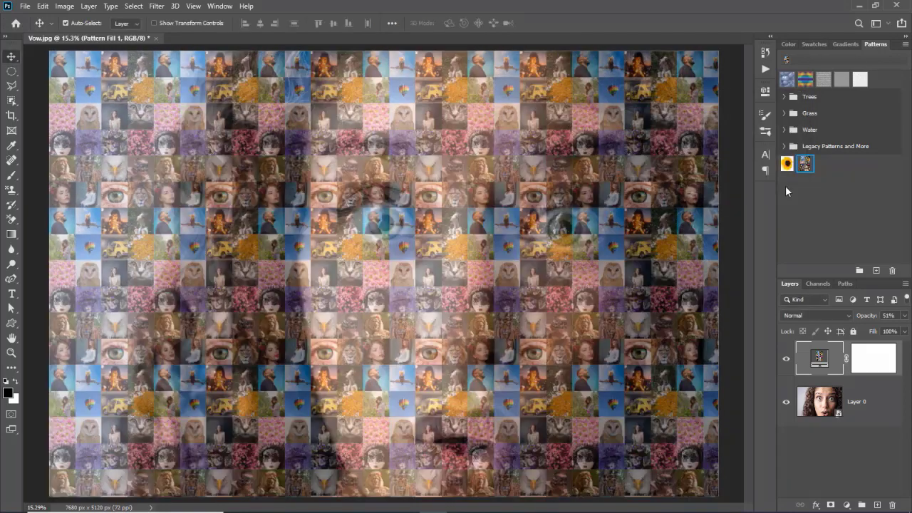
mouse_move(870, 320)
left_mouse_down()
mouse_move(853, 322)
mouse_move(866, 319)
left_mouse_up()
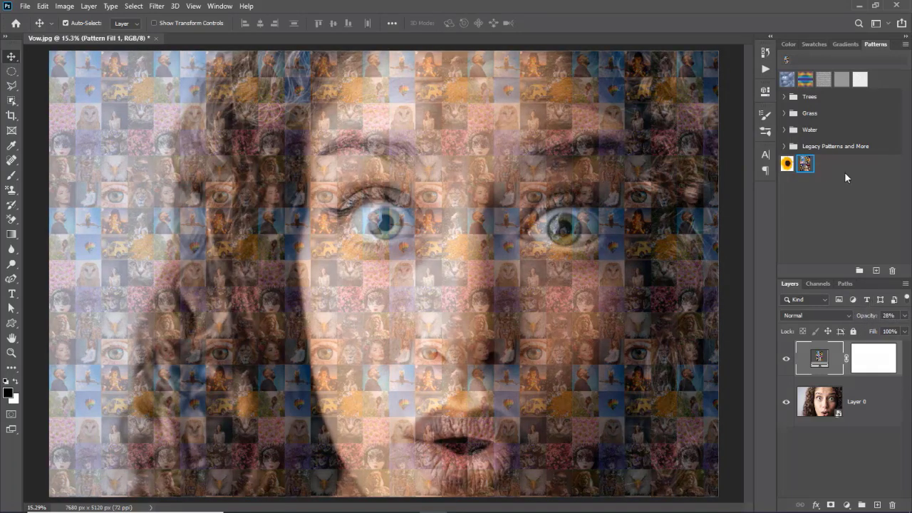
double_click(820, 358)
left_click_drag(683, 122, 681, 123)
Confirm the tile scale, then apply Shadows/Highlights to Layer 0: shadows 16%, tone 99, highlights 0%.
left_click(782, 122)
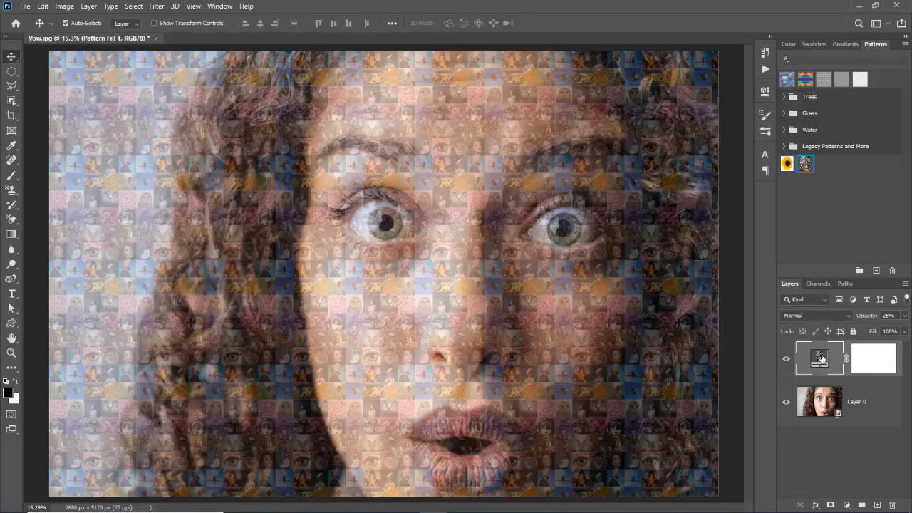
left_click(866, 401)
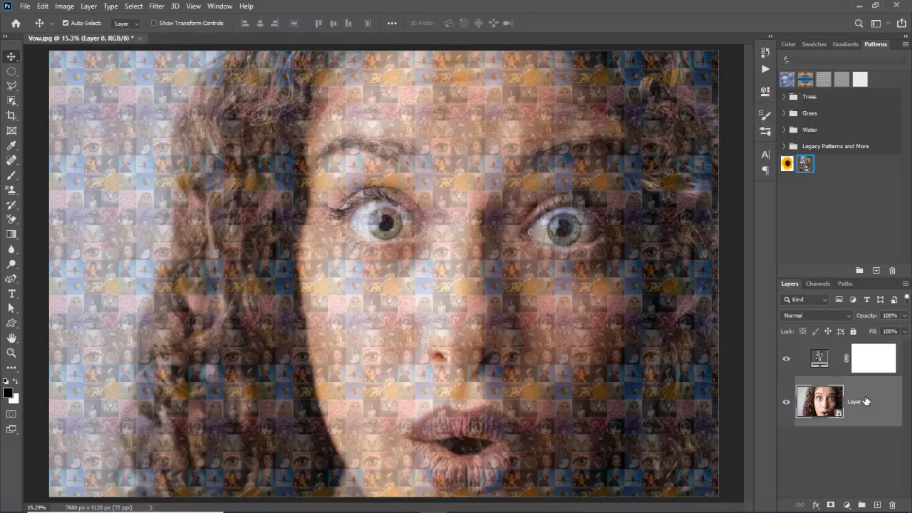
left_click(68, 7)
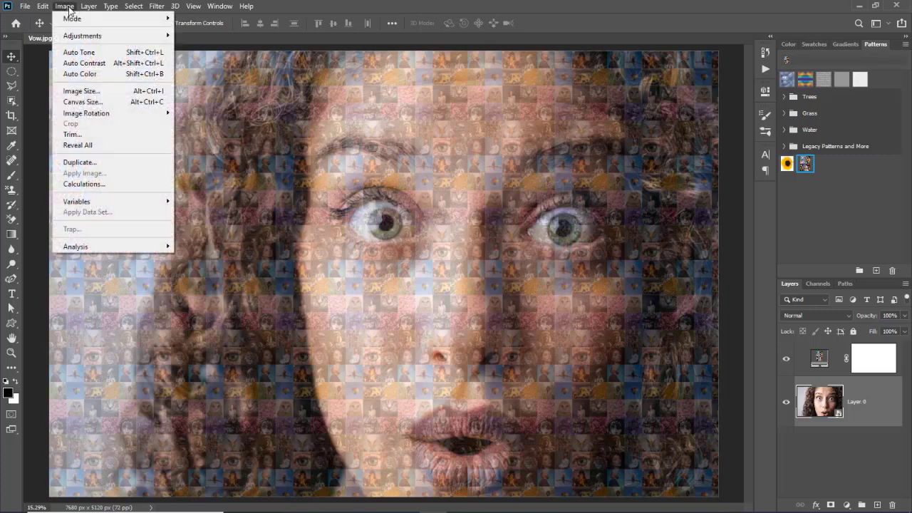
mouse_move(117, 35)
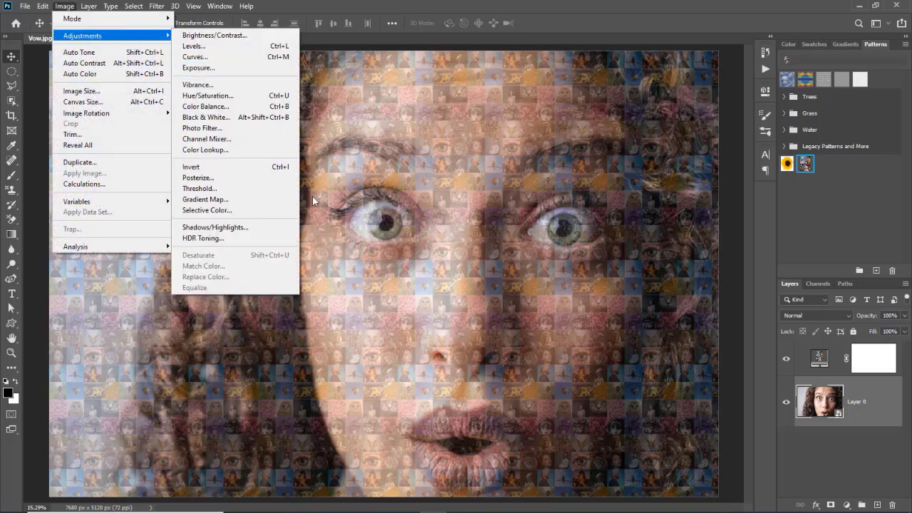
left_click(278, 227)
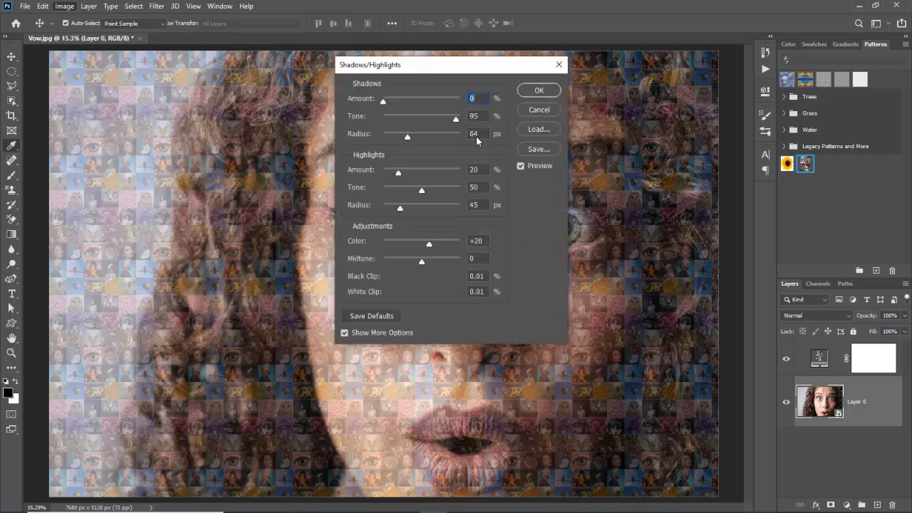
left_click_drag(465, 74, 181, 86)
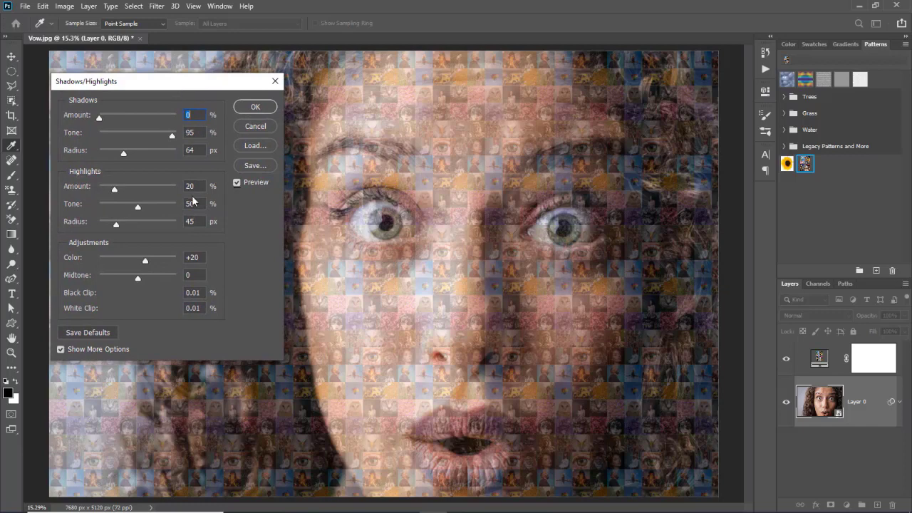
mouse_move(101, 118)
left_mouse_down()
mouse_move(142, 119)
mouse_move(100, 118)
left_mouse_up()
left_click_drag(172, 137, 175, 137)
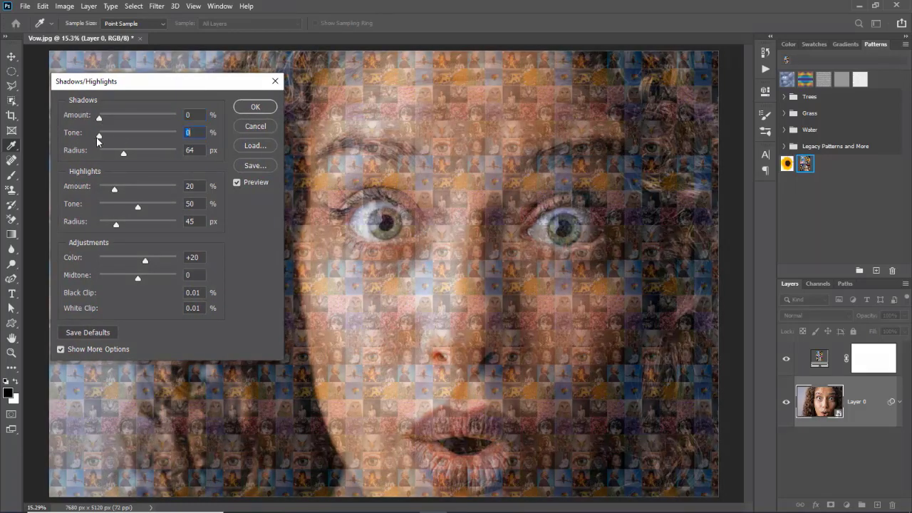
mouse_move(100, 118)
left_mouse_down()
mouse_move(124, 121)
mouse_move(112, 122)
left_mouse_up()
left_click_drag(128, 191, 86, 190)
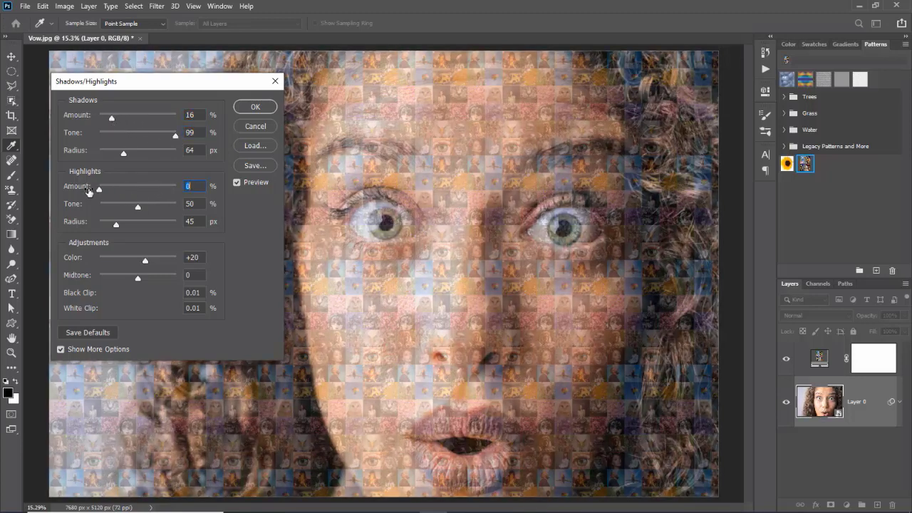
left_click_drag(137, 206, 109, 208)
left_click_drag(145, 261, 115, 278)
left_click(253, 106)
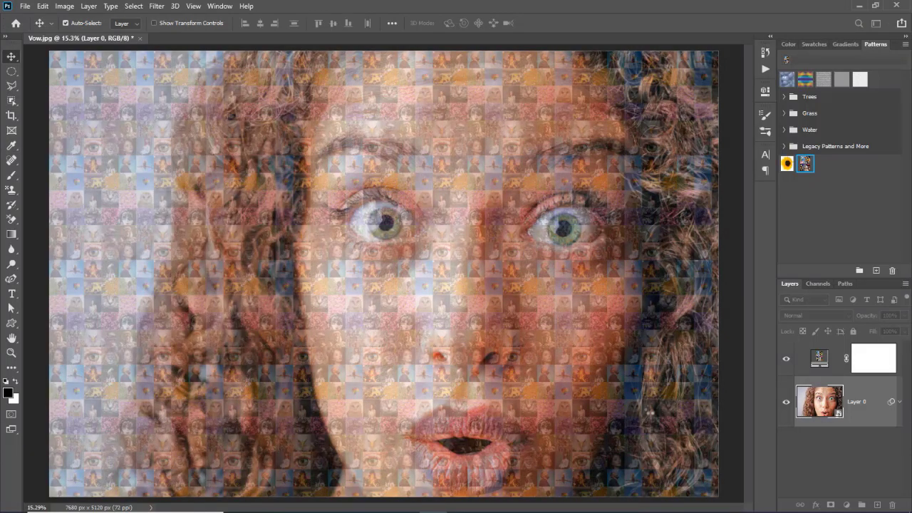